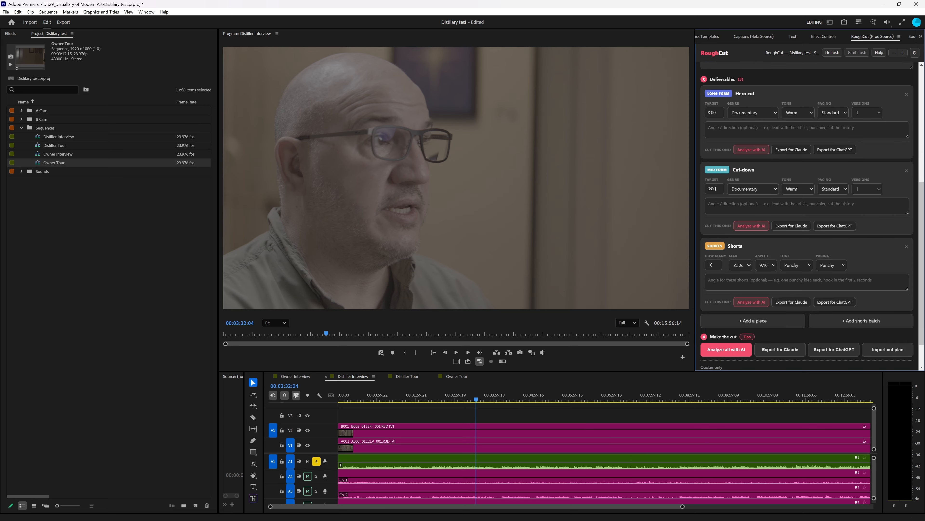
Step: Run the AI analysis on all deliverables: the Hero cut, the Cut-down and the Shorts batch
{"action": "scroll", "coordinate": [799, 242], "scroll_direction": "down", "scroll_amount": 1}
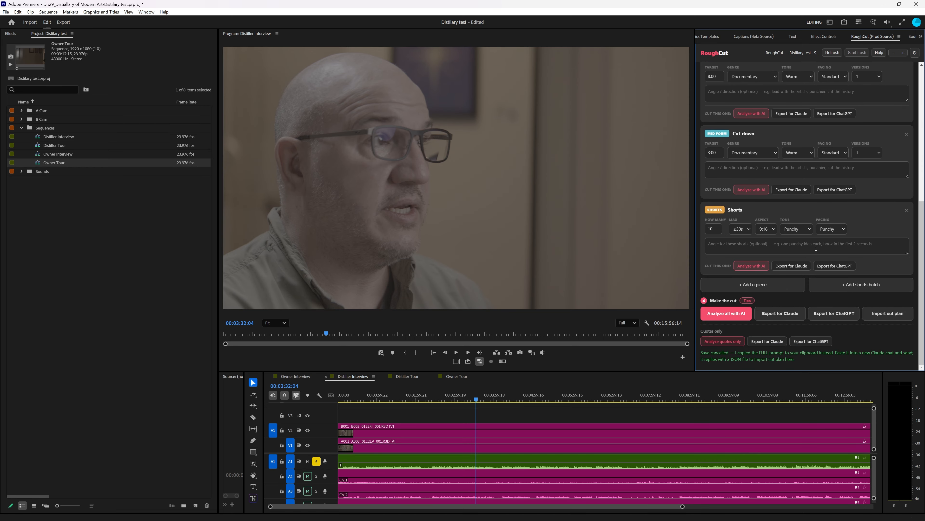
{"action": "scroll", "coordinate": [820, 246], "scroll_direction": "up", "scroll_amount": 2}
{"action": "scroll", "coordinate": [838, 248], "scroll_direction": "down", "scroll_amount": 1}
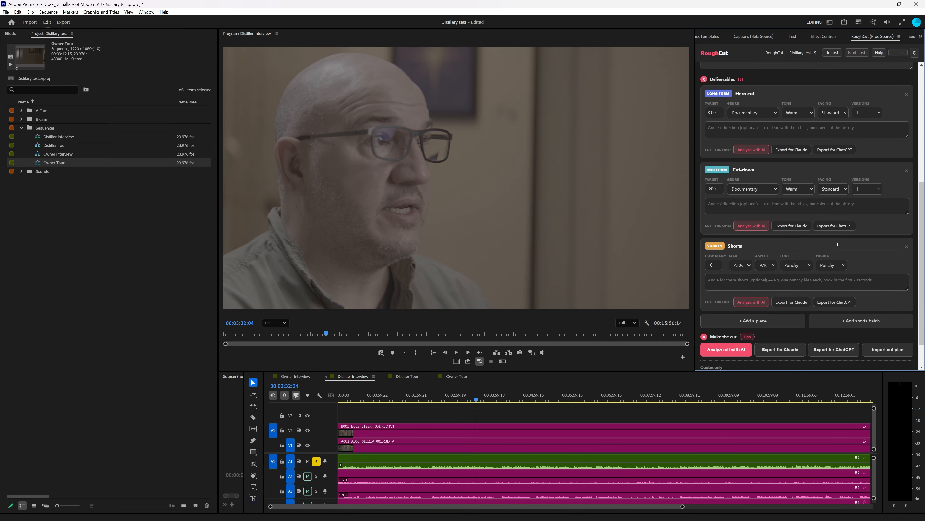
{"action": "scroll", "coordinate": [806, 168], "scroll_direction": "up", "scroll_amount": 3}
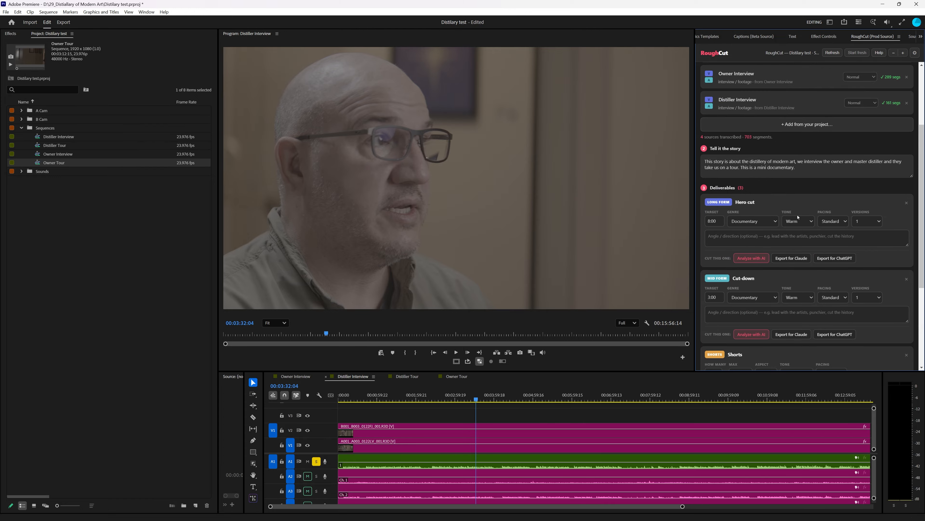
{"action": "scroll", "coordinate": [834, 259], "scroll_direction": "down", "scroll_amount": 4}
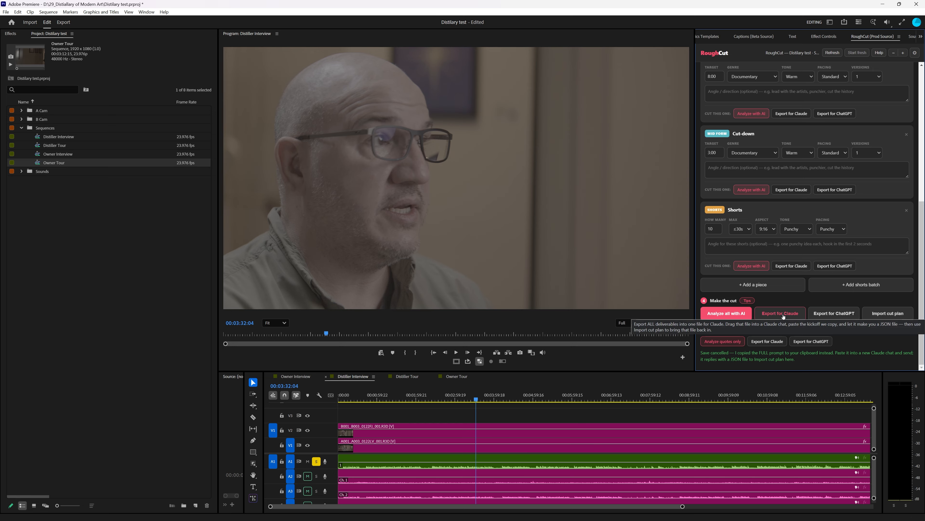
{"action": "left_click", "coordinate": [730, 314]}
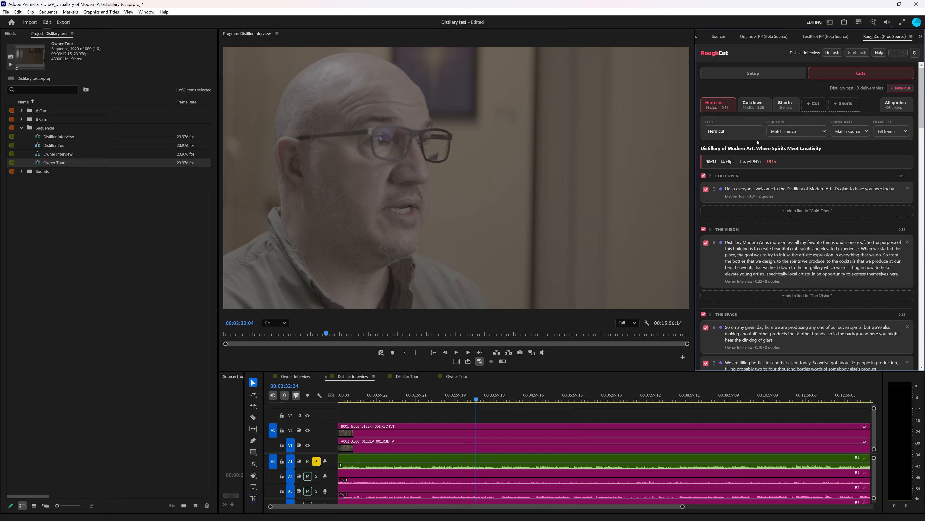
Step: Review the generated Cut-down, Shorts, full quote list and Hero cut
{"action": "left_click", "coordinate": [753, 106]}
{"action": "left_click", "coordinate": [785, 105]}
{"action": "scroll", "coordinate": [820, 193], "scroll_direction": "down", "scroll_amount": 2}
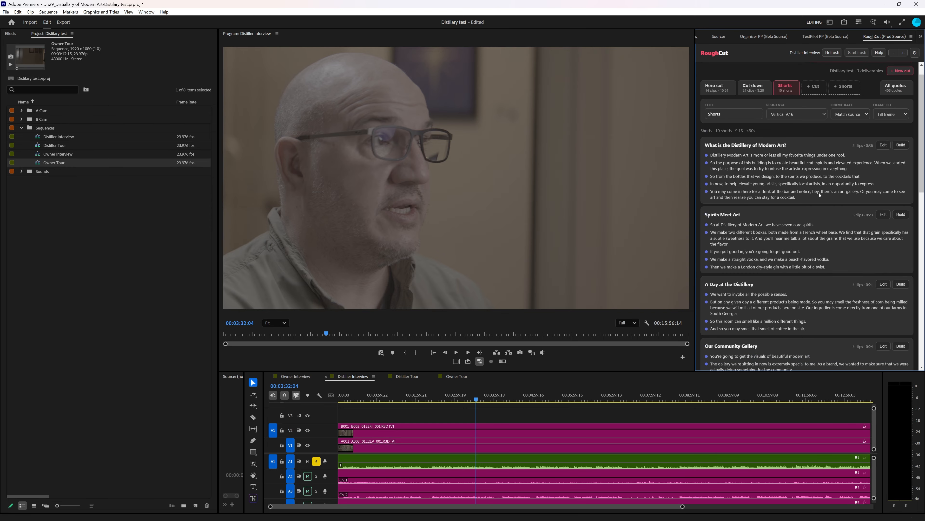
{"action": "scroll", "coordinate": [820, 193], "scroll_direction": "up", "scroll_amount": 2}
{"action": "left_click", "coordinate": [904, 108]}
{"action": "scroll", "coordinate": [813, 199], "scroll_direction": "down", "scroll_amount": 3}
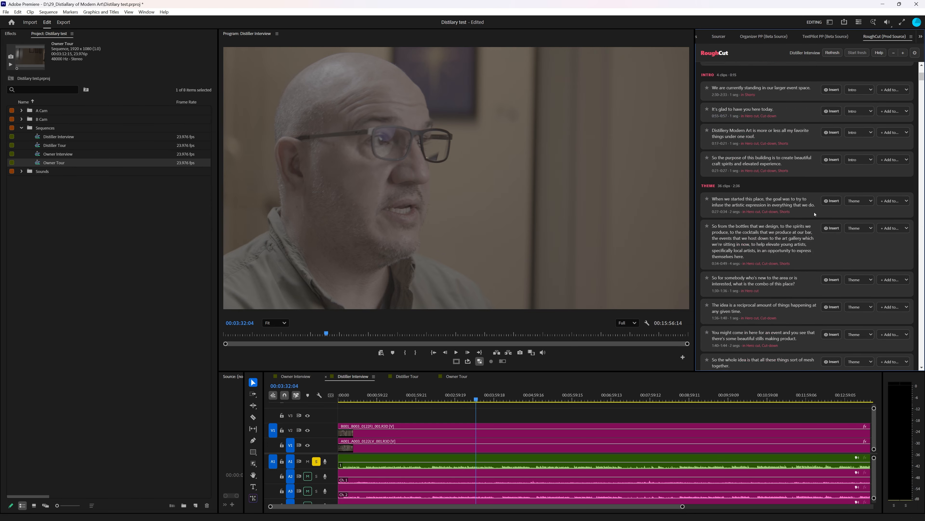
{"action": "scroll", "coordinate": [814, 200], "scroll_direction": "up", "scroll_amount": 3}
{"action": "left_click", "coordinate": [712, 105]}
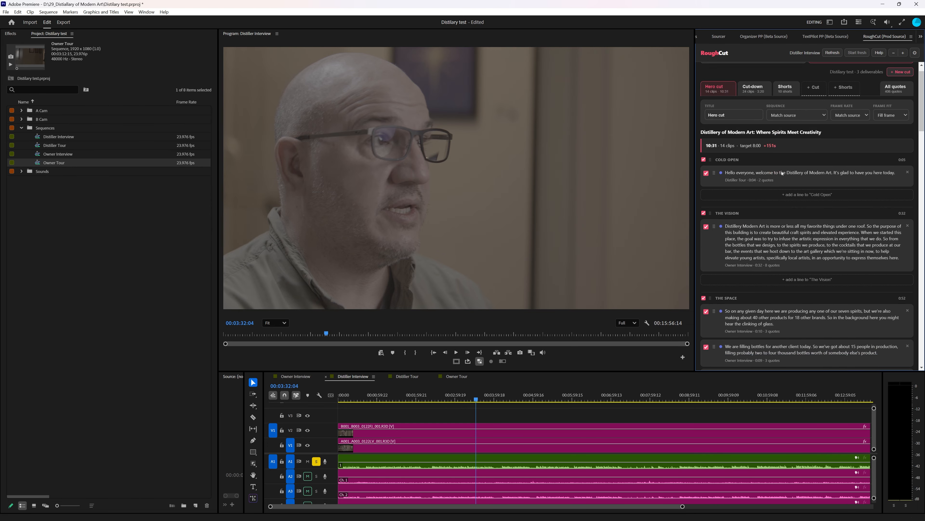
Step: Build all 12 sequences of the three deliverables in the project
{"action": "scroll", "coordinate": [791, 175], "scroll_direction": "down", "scroll_amount": 10}
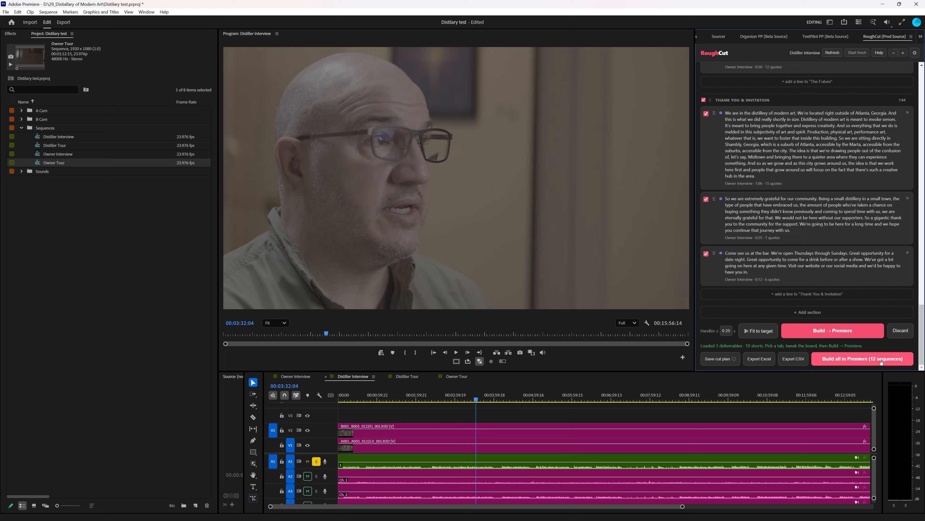
{"action": "left_click", "coordinate": [865, 359]}
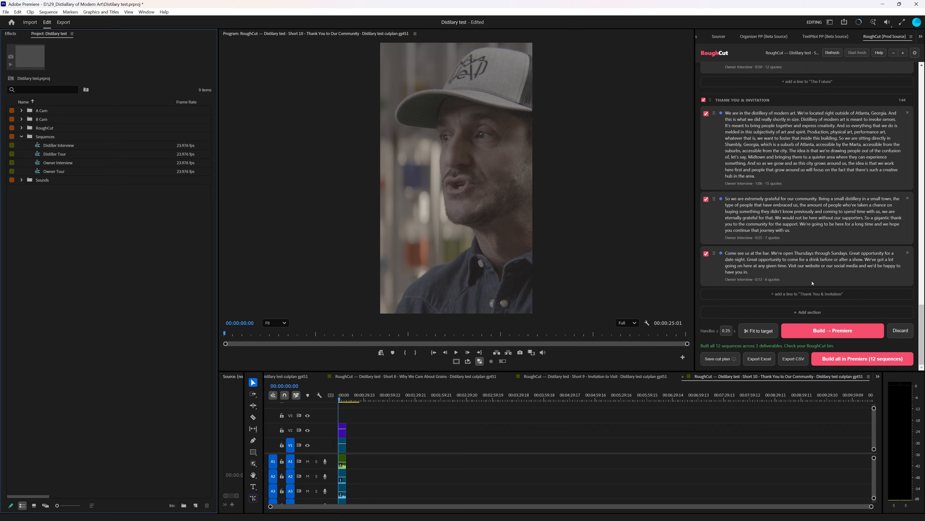
Step: Expand the RoughCut bin in the project along with its Cut-down, Hero cut and Shorts bins
{"action": "left_click", "coordinate": [56, 127]}
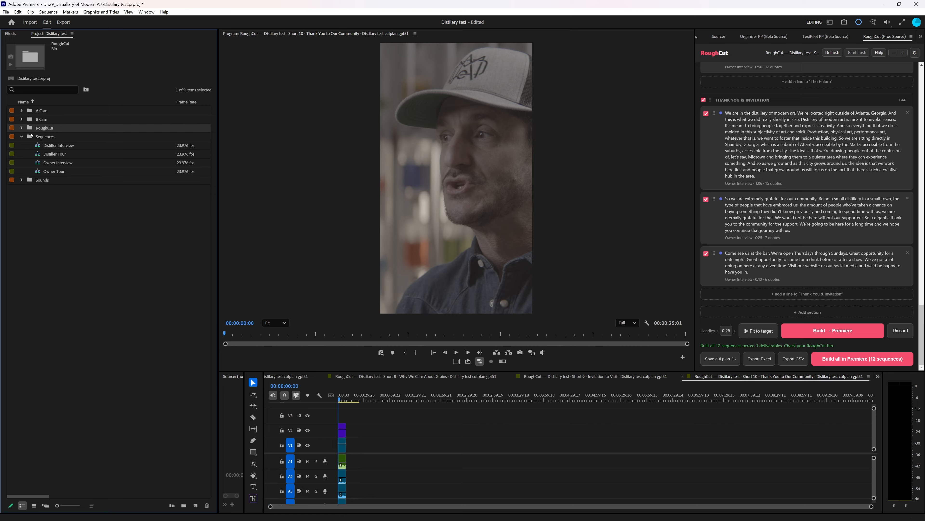
{"action": "left_click", "coordinate": [21, 128]}
{"action": "left_click", "coordinate": [29, 136]}
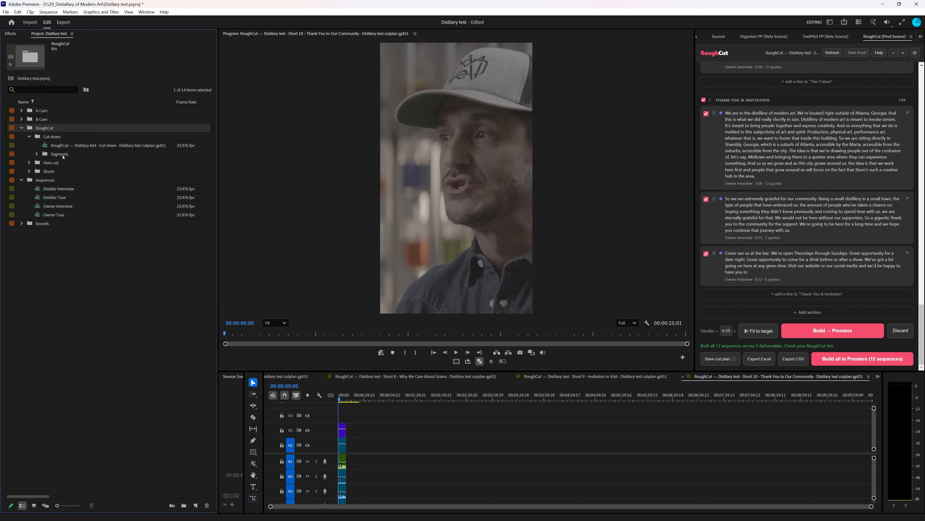
{"action": "left_click", "coordinate": [29, 162]}
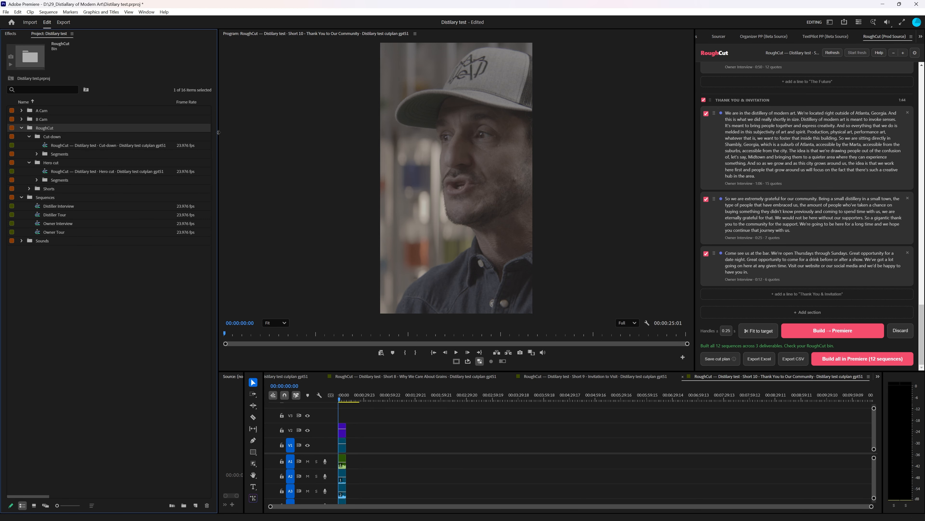
{"action": "left_click_drag", "start_coordinate": [218, 132], "coordinate": [239, 141]}
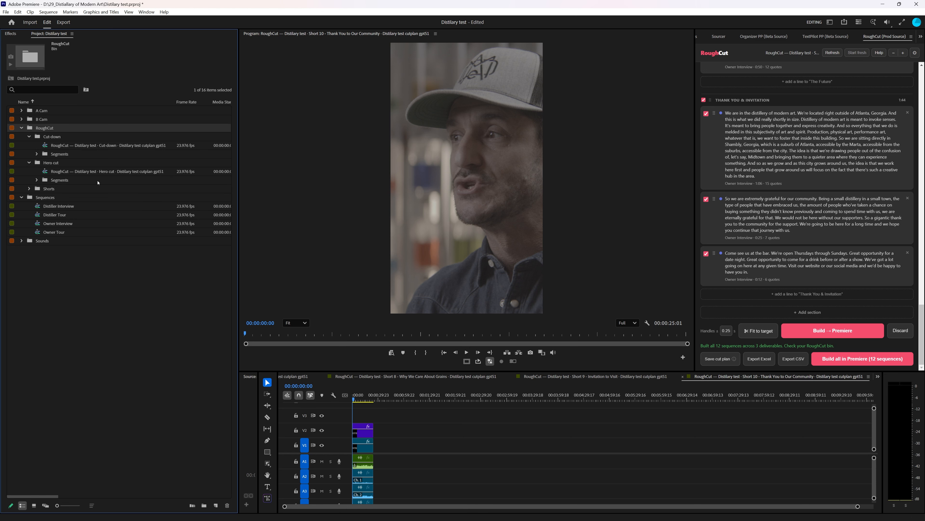
{"action": "left_click", "coordinate": [29, 188]}
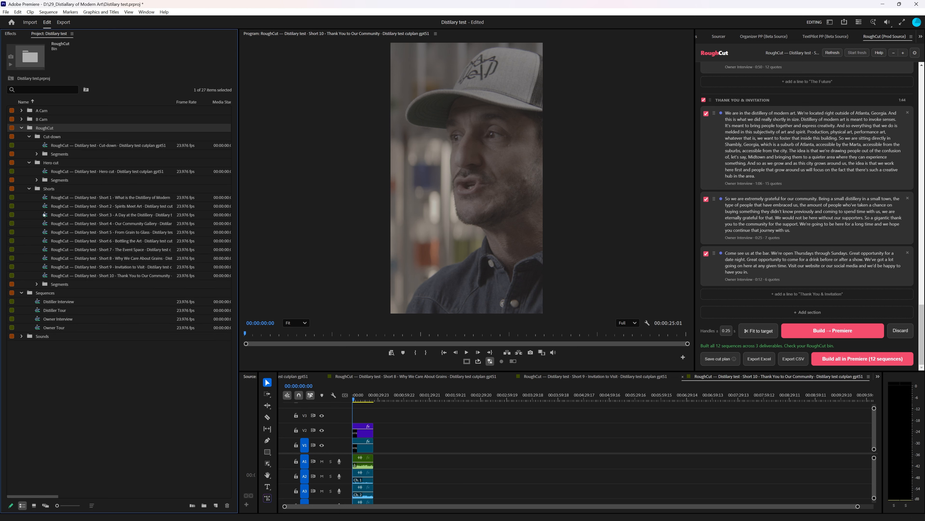
Step: Widen the project panel and its Name column so the full names of the short sequences can be read
{"action": "left_click", "coordinate": [66, 198]}
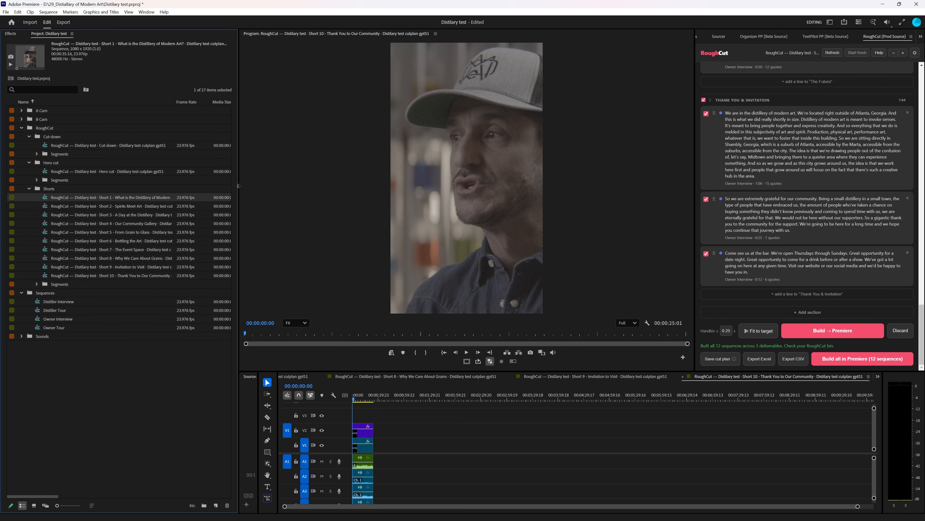
{"action": "left_click_drag", "start_coordinate": [238, 186], "coordinate": [328, 186]}
{"action": "left_click_drag", "start_coordinate": [175, 104], "coordinate": [233, 119]}
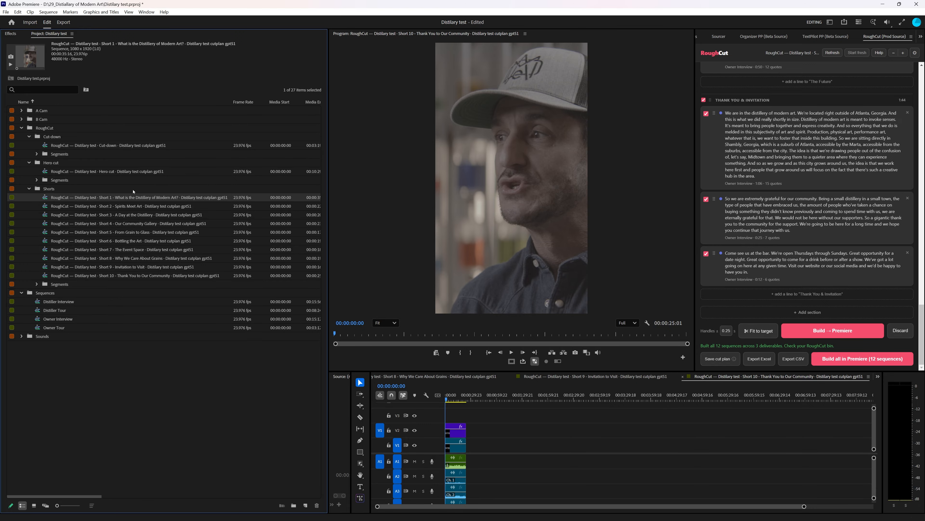
Step: Open the Hero cut sequence, solo audio track A1 and play a passage from about 00:04:59
{"action": "double_click", "coordinate": [133, 171]}
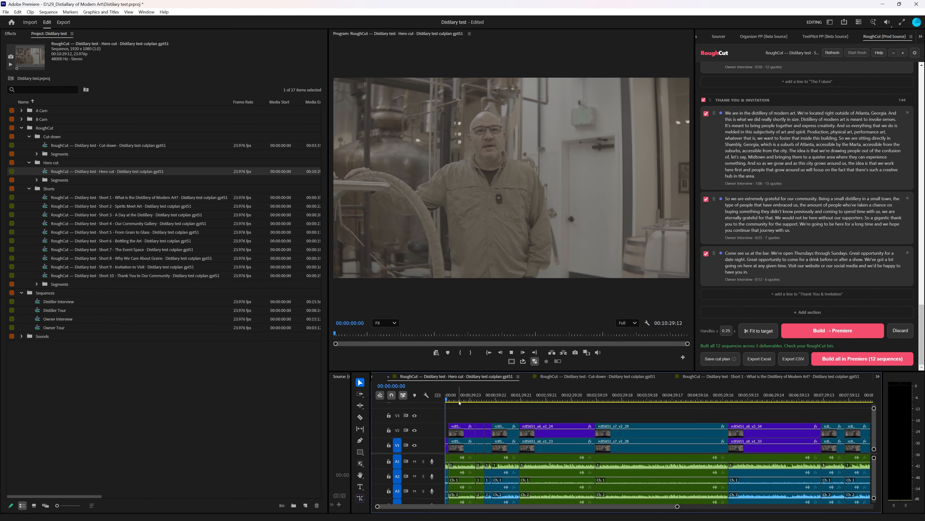
{"action": "left_click", "coordinate": [423, 461]}
{"action": "left_click_drag", "start_coordinate": [664, 399], "coordinate": [698, 398]}
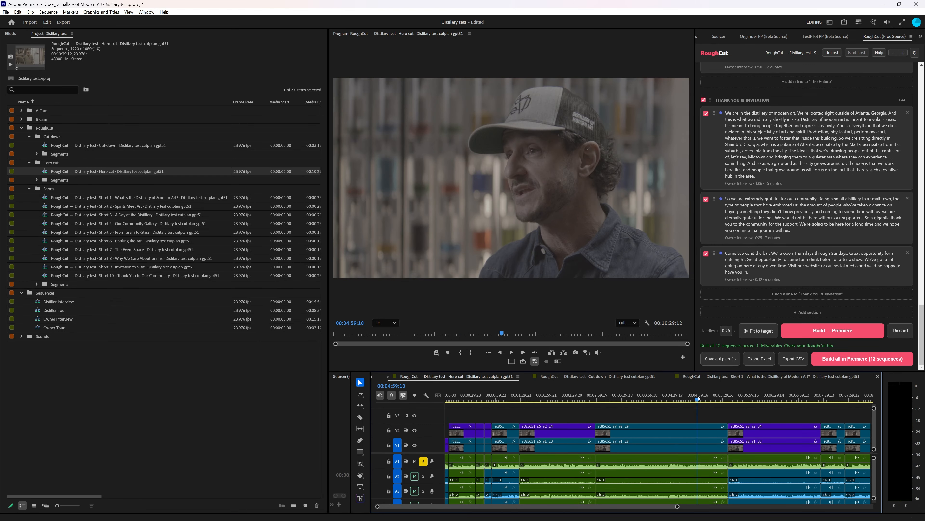
{"action": "key", "text": "space"}
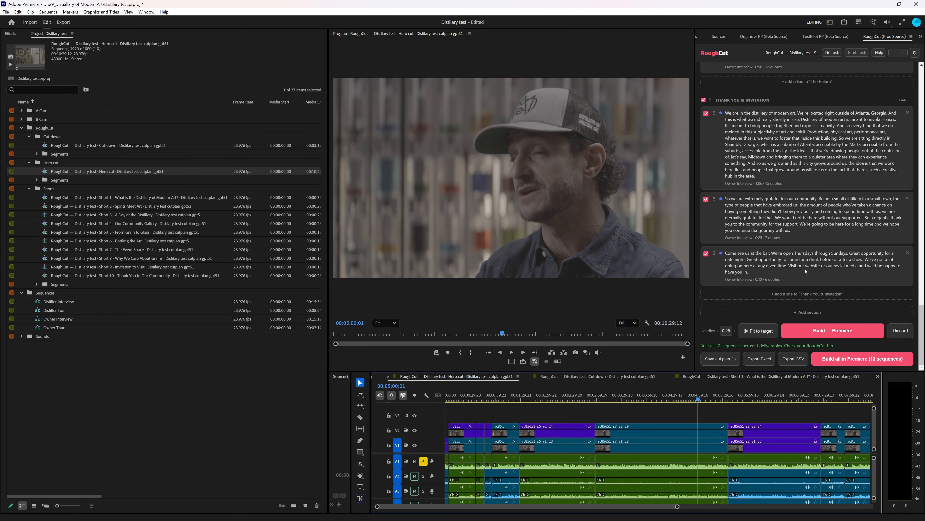
Step: Return to the start of the cut plan and sequence, and play the opening line of the Hero cut
{"action": "scroll", "coordinate": [805, 271], "scroll_direction": "up", "scroll_amount": 15}
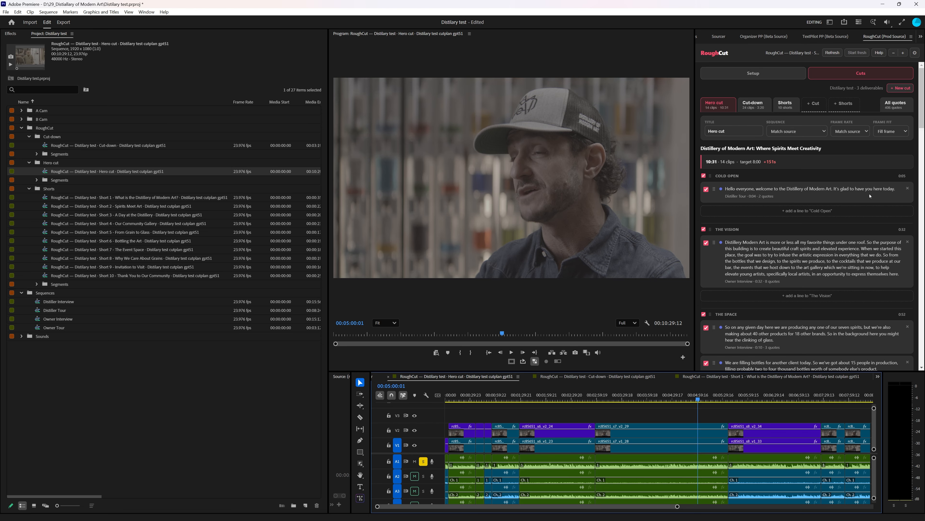
{"action": "left_click_drag", "start_coordinate": [455, 398], "coordinate": [433, 401]}
{"action": "key", "text": "space"}
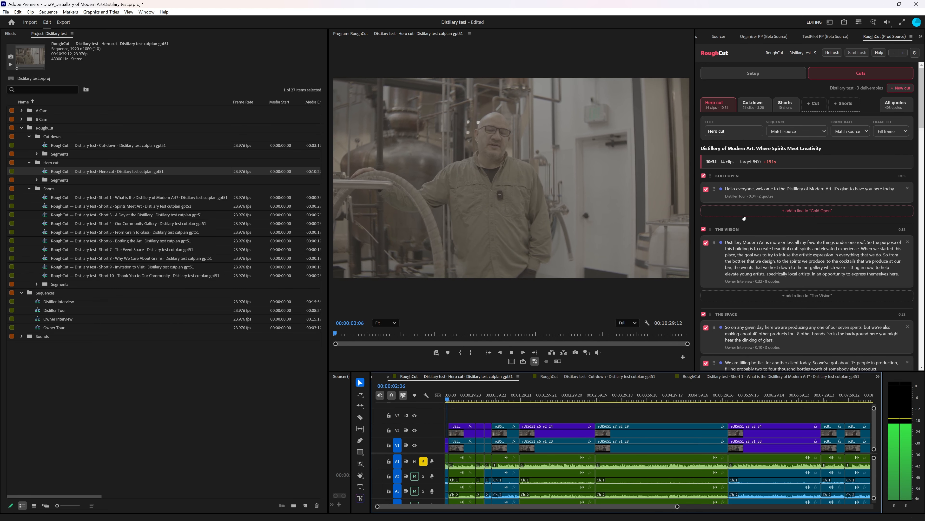
{"action": "key", "text": "space"}
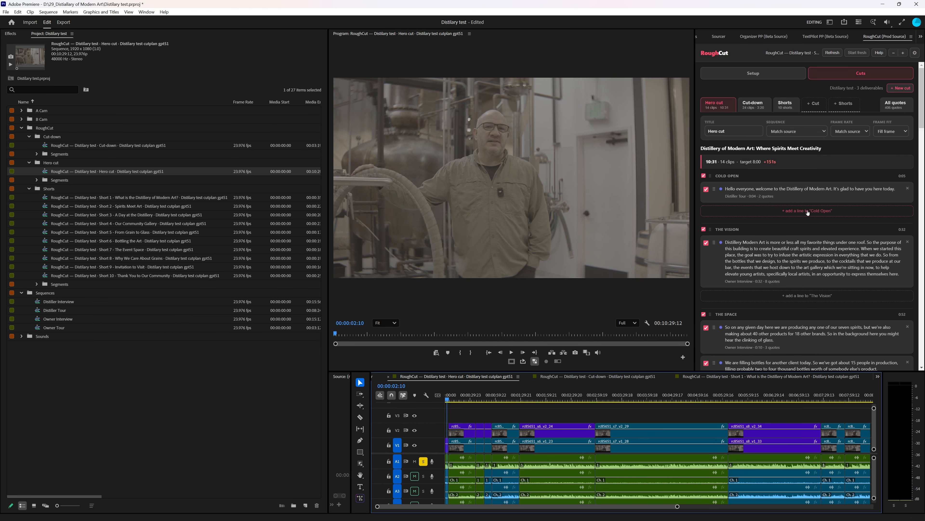
Step: Open the quote picker for the opening section, search for "hello" and clear the search
{"action": "left_click", "coordinate": [800, 211]}
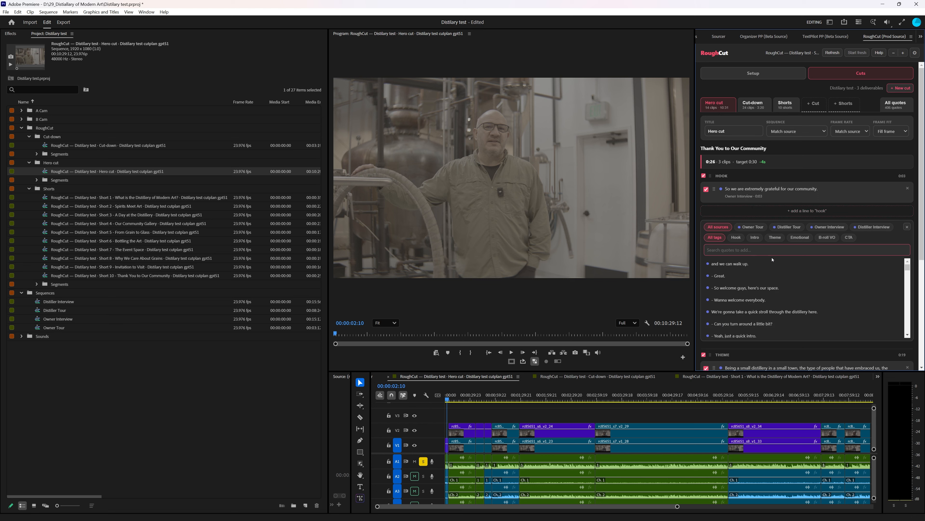
{"action": "type", "text": "hello"}
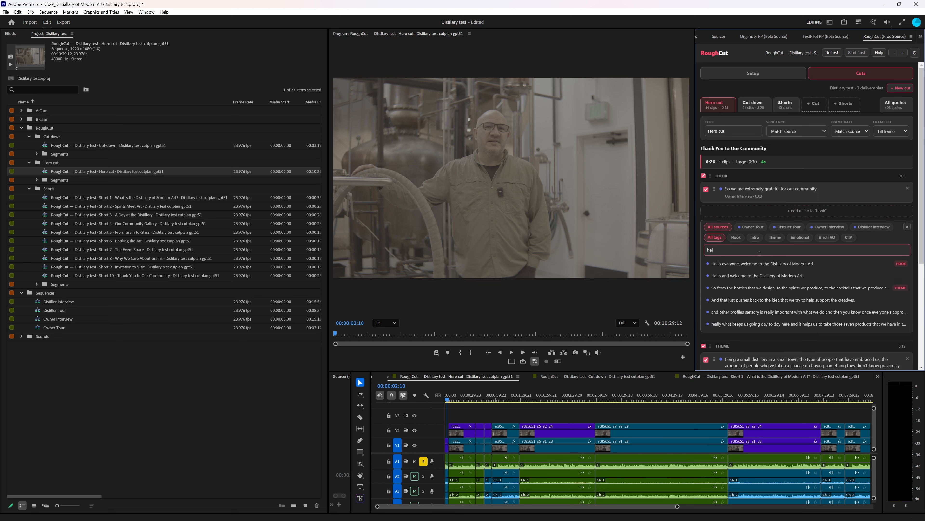
{"action": "key", "text": "BackSpace"}
{"action": "key", "text": "BackSpace"}
{"action": "key", "text": "BackSpace"}
{"action": "key", "text": "BackSpace"}
{"action": "key", "text": "BackSpace"}
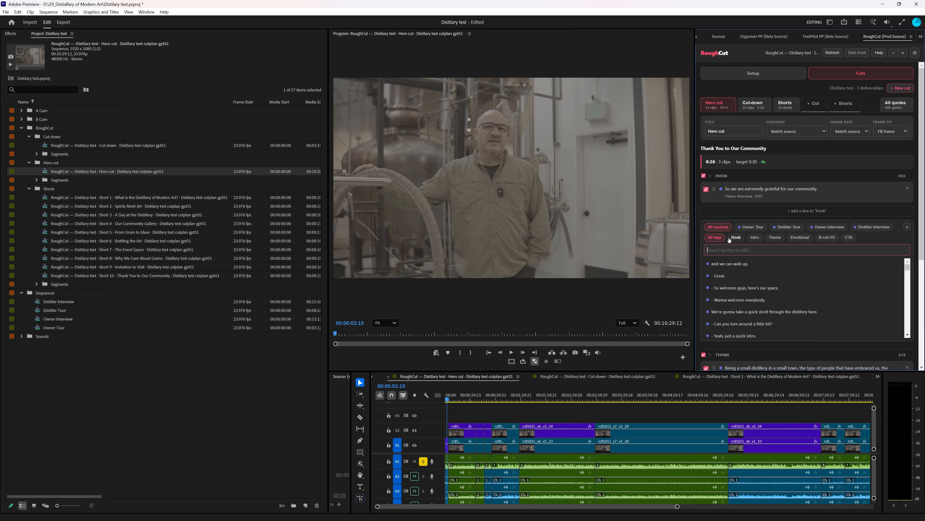
Step: Browse the quotes by tag and add the Hook quote "So at Distillery of Modern Art, we have seven core spirits." to the hook section
{"action": "left_click", "coordinate": [733, 237]}
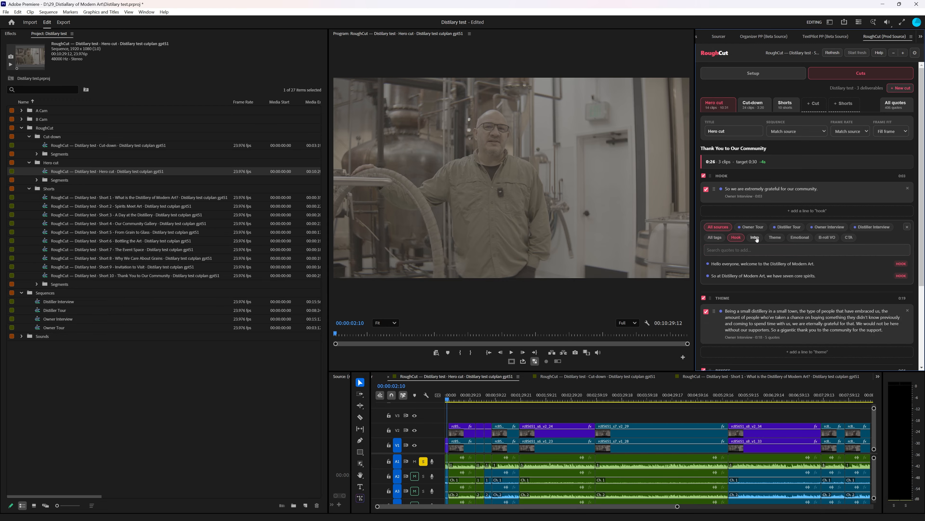
{"action": "left_click", "coordinate": [755, 237]}
{"action": "left_click", "coordinate": [775, 237]}
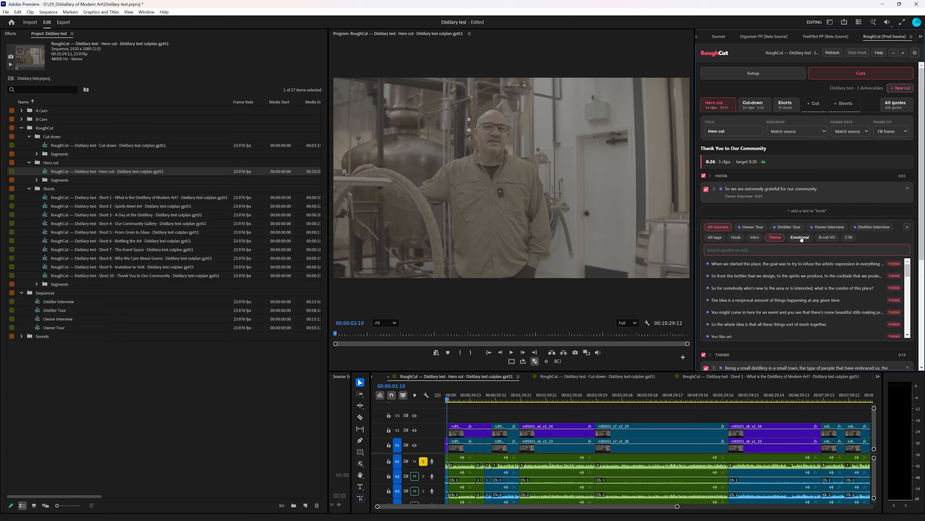
{"action": "left_click", "coordinate": [800, 238]}
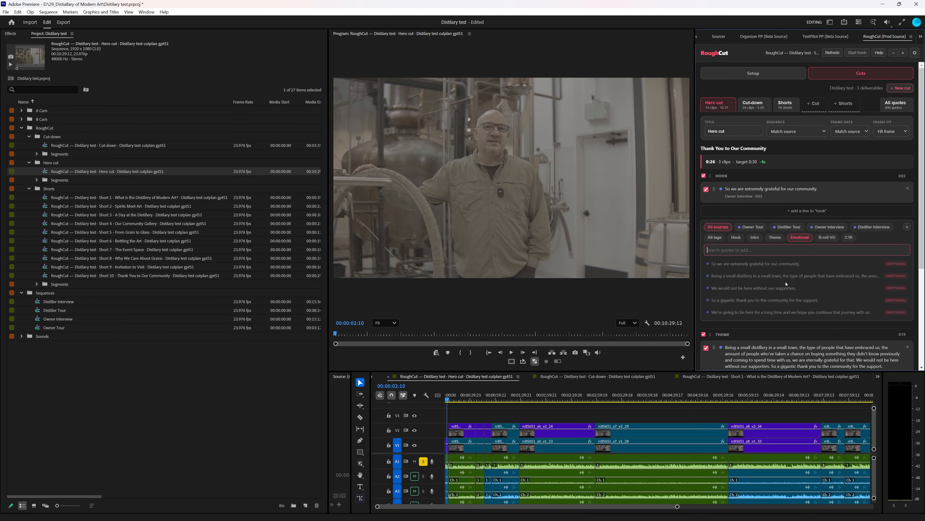
{"action": "left_click", "coordinate": [827, 238]}
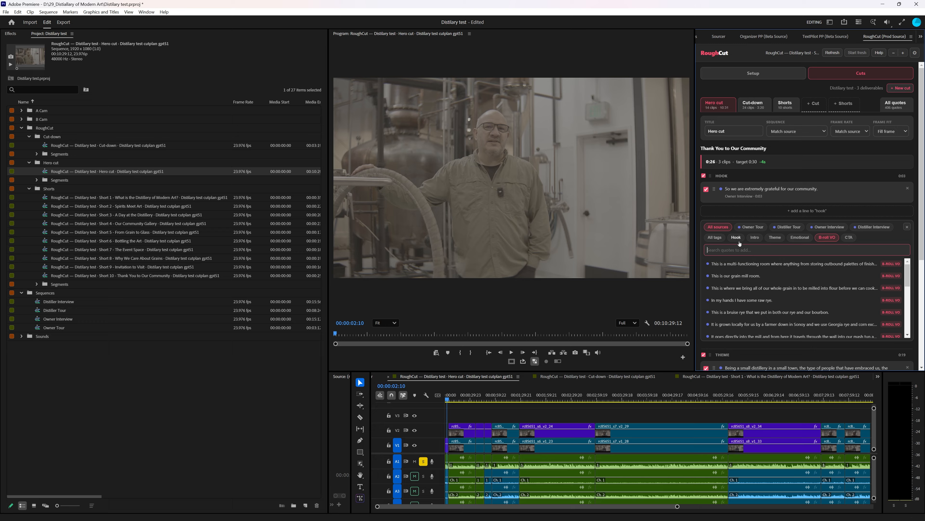
{"action": "left_click", "coordinate": [736, 237]}
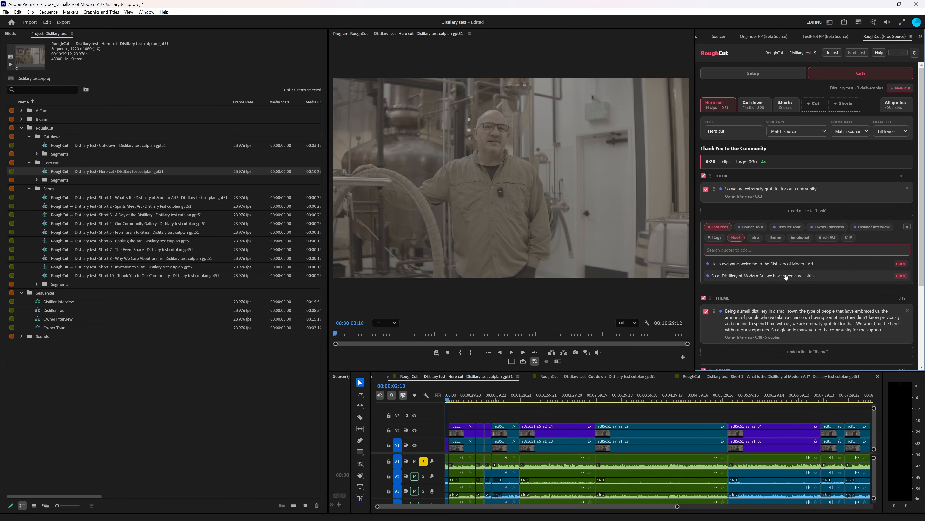
{"action": "left_click", "coordinate": [786, 277]}
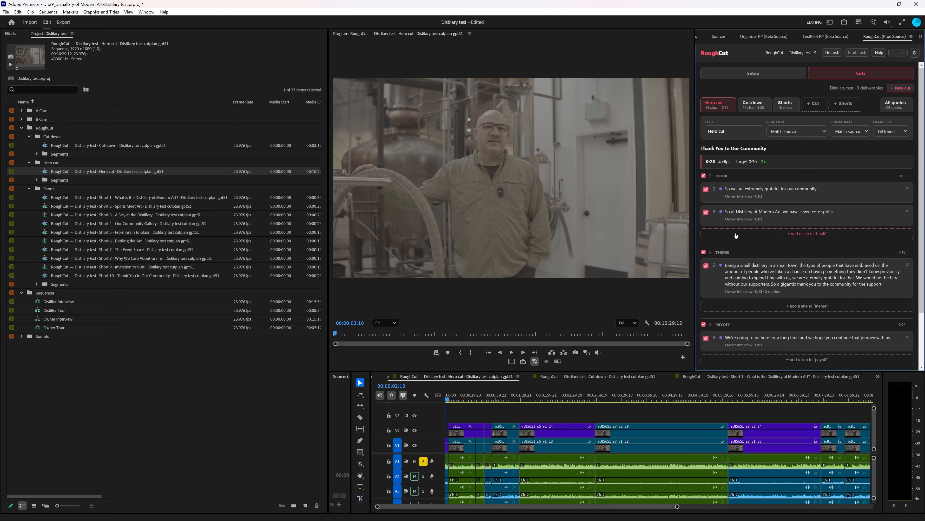
Step: Try to move the added core-spirits quote down to the theme section, and close the reopened quote picker
{"action": "left_click_drag", "start_coordinate": [713, 212], "coordinate": [713, 284]}
{"action": "left_click", "coordinate": [770, 234]}
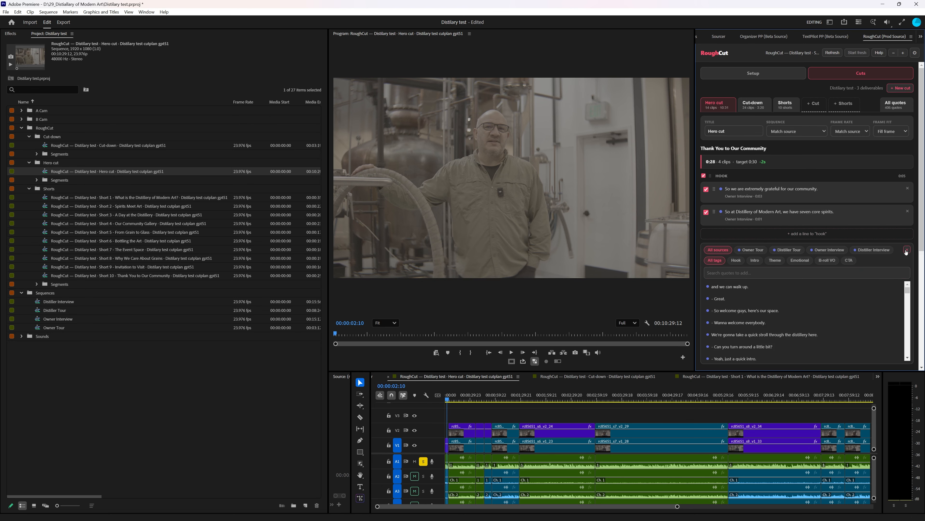
{"action": "left_click", "coordinate": [907, 249]}
Step: Open the short "What is the Distillery of Modern Art?" for editing and show the quote picker for its hook section
{"action": "left_click", "coordinate": [787, 104]}
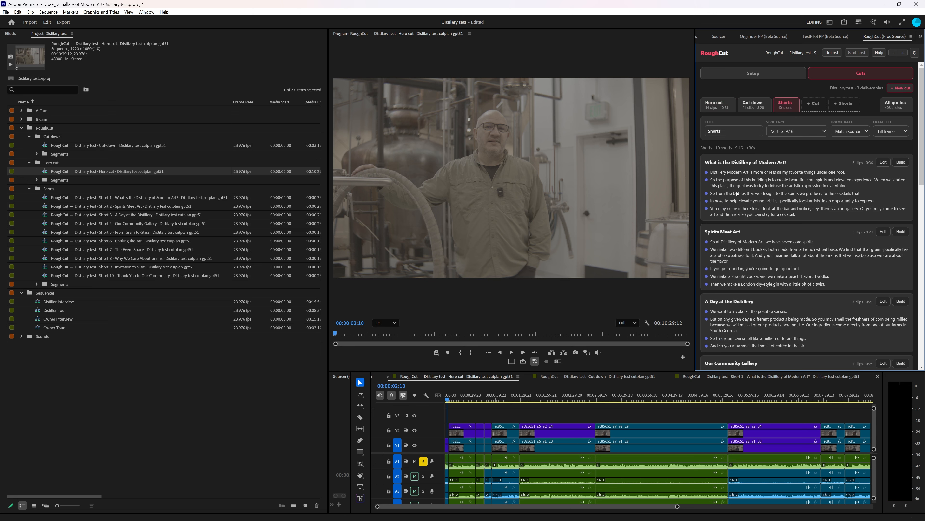
{"action": "left_click", "coordinate": [884, 162]}
{"action": "left_click", "coordinate": [808, 240]}
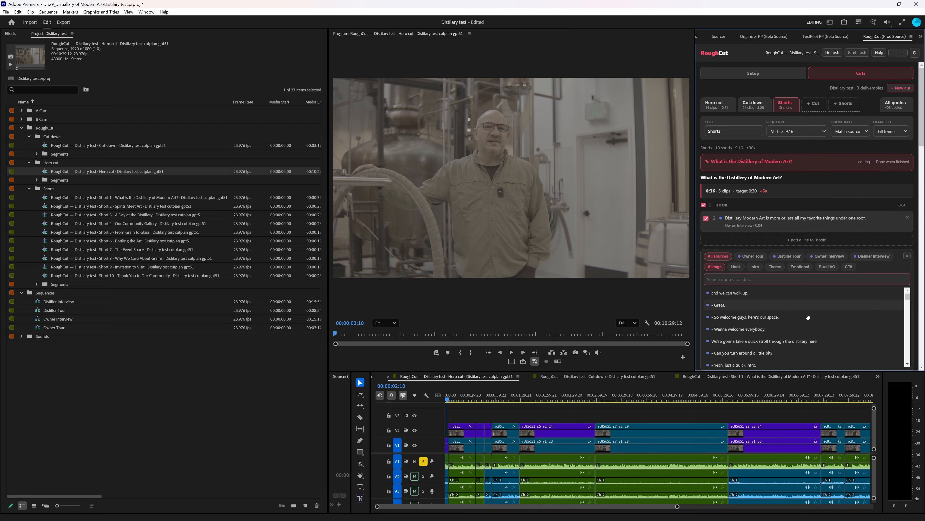
Step: Close the short's quote picker and look through the complete list of quotes grouped by tag
{"action": "left_click", "coordinate": [906, 258]}
{"action": "left_click", "coordinate": [895, 103]}
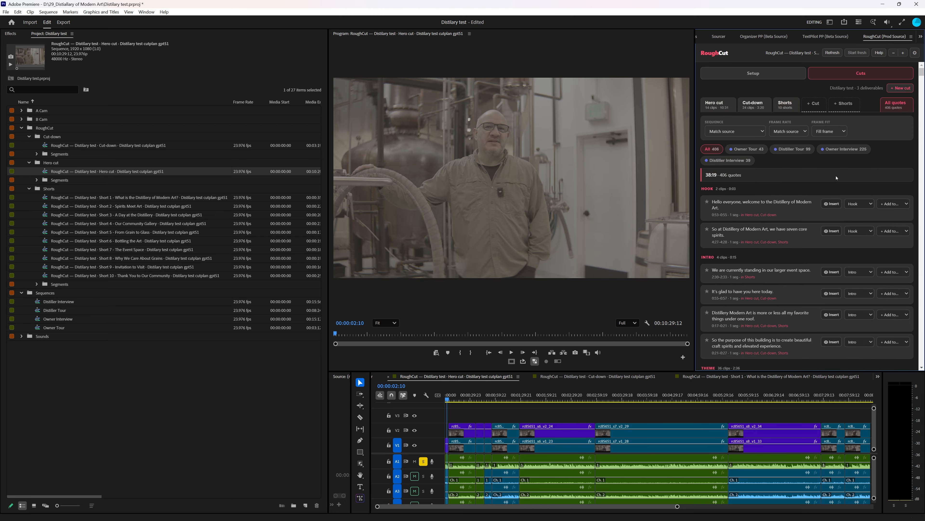
{"action": "scroll", "coordinate": [789, 223], "scroll_direction": "down", "scroll_amount": 15}
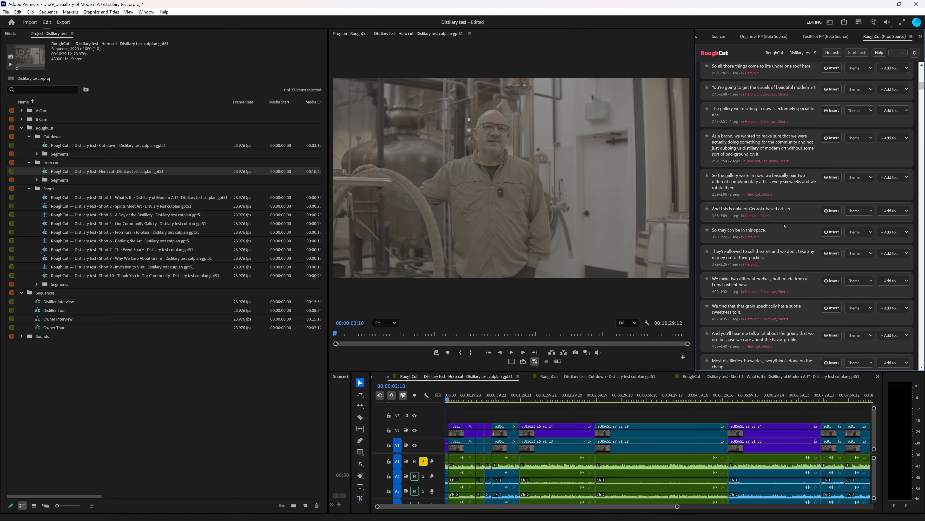
{"action": "scroll", "coordinate": [780, 232], "scroll_direction": "down", "scroll_amount": 15}
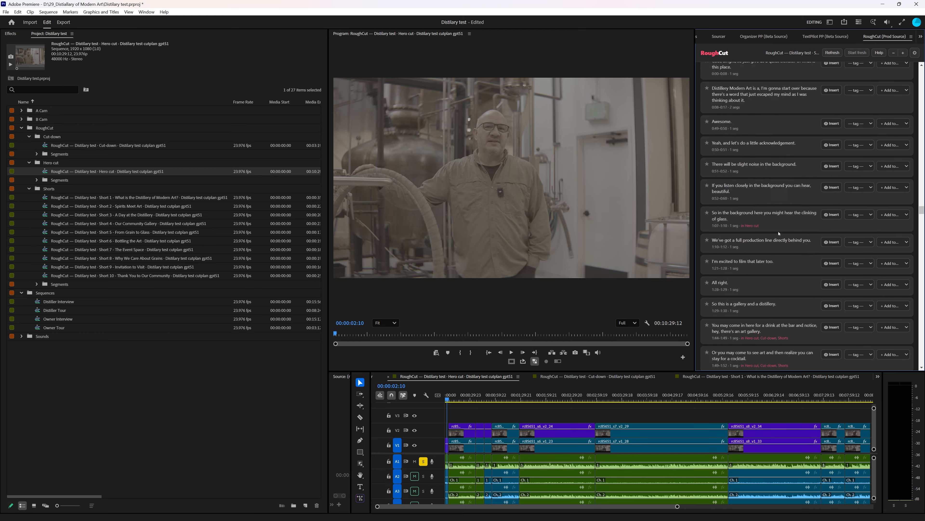
{"action": "scroll", "coordinate": [785, 227], "scroll_direction": "up", "scroll_amount": 3}
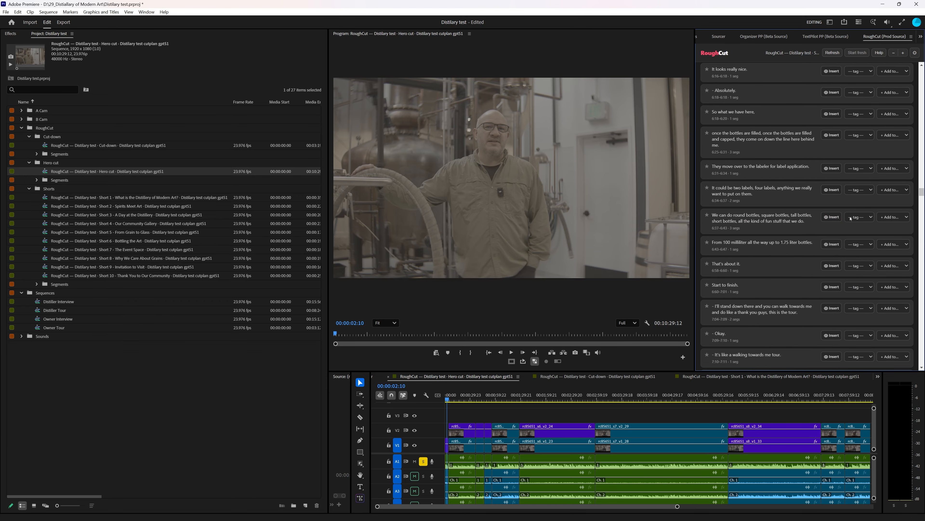
{"action": "scroll", "coordinate": [849, 218], "scroll_direction": "up", "scroll_amount": 20}
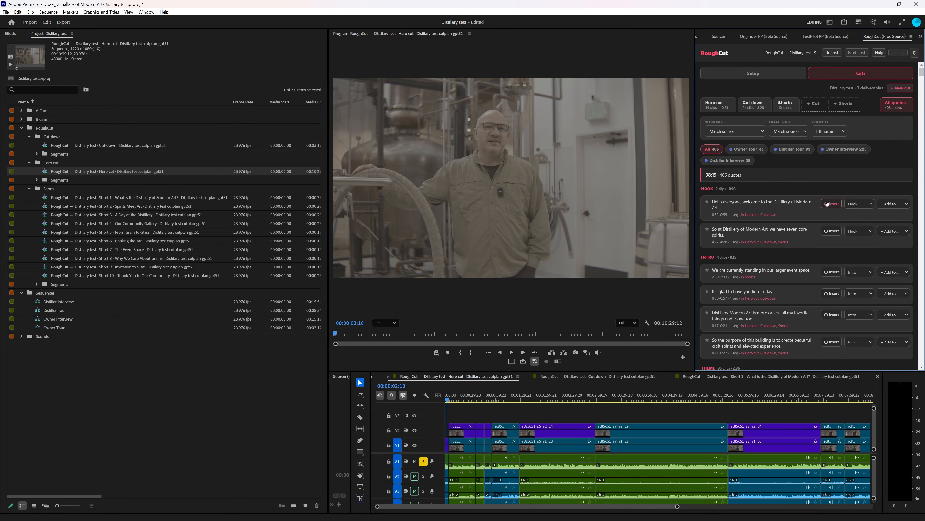
{"action": "scroll", "coordinate": [811, 184], "scroll_direction": "down", "scroll_amount": 5}
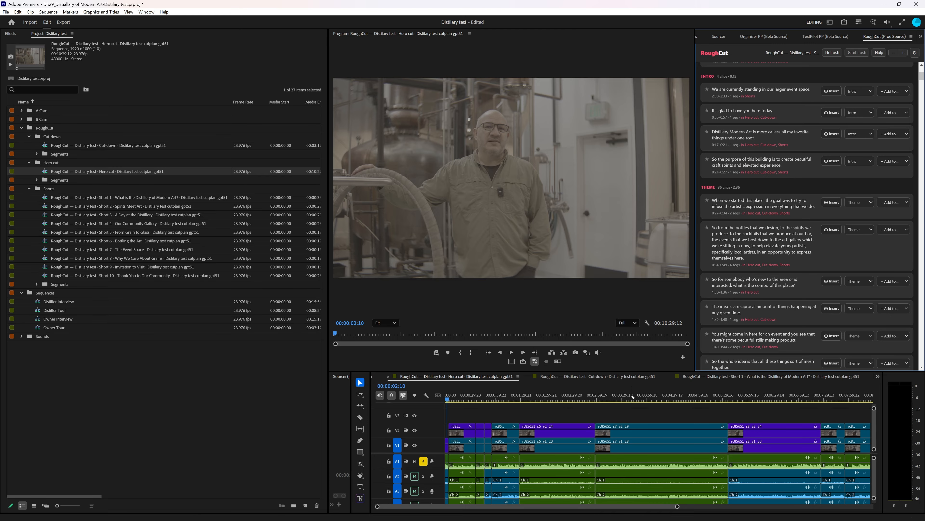
Step: Try to insert the Theme quote "So from the bottles that we design…" at 00:03:45:21 in the hero cut sequence
{"action": "left_click", "coordinate": [636, 399]}
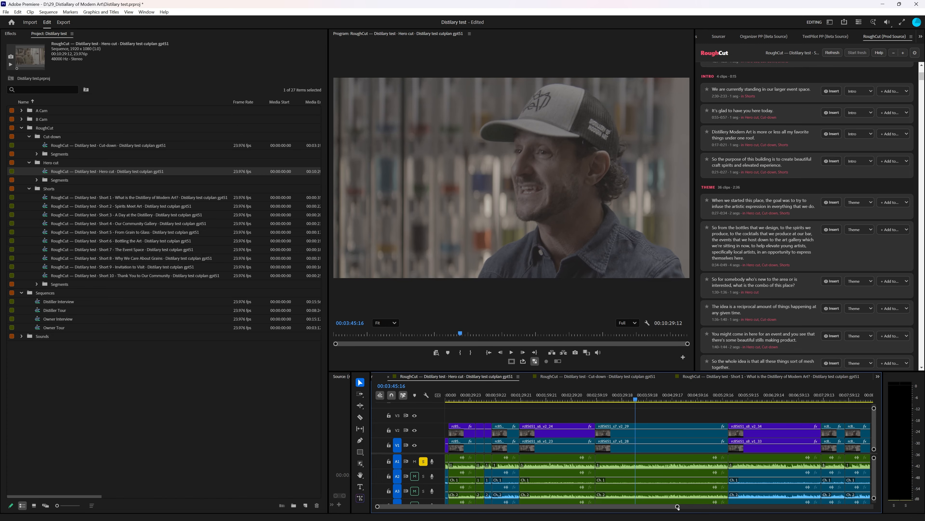
{"action": "left_click_drag", "start_coordinate": [677, 506], "coordinate": [477, 516]}
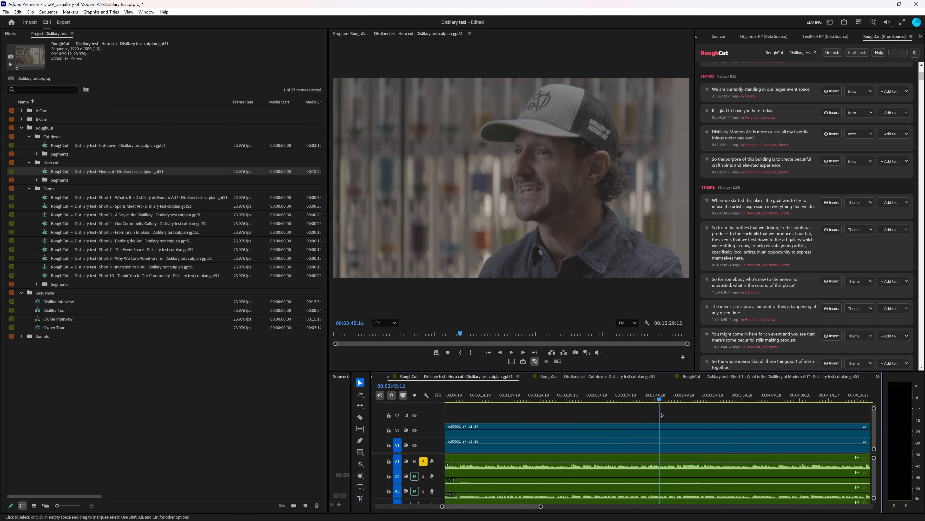
{"action": "left_click", "coordinate": [661, 398]}
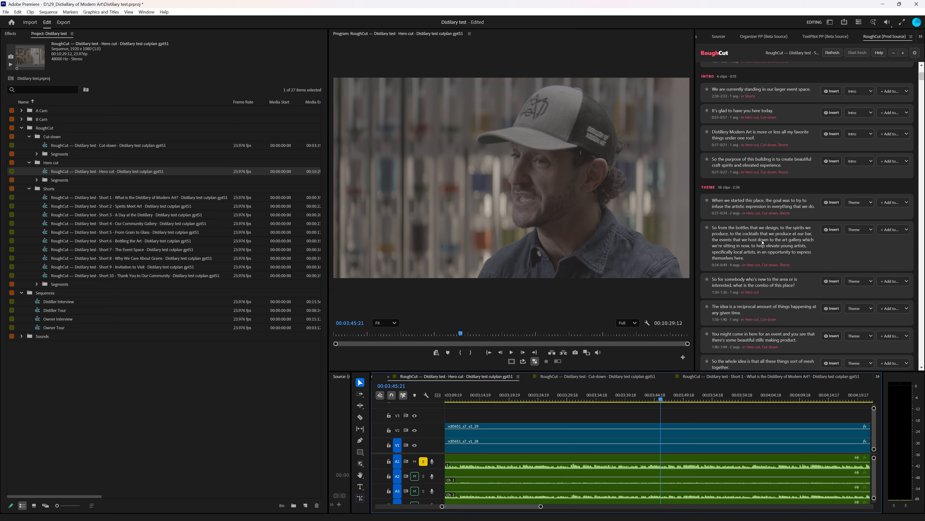
{"action": "left_click", "coordinate": [832, 230]}
Step: Preview the quote clip inserted in the hero cut timeline, and undo the insertion
{"action": "left_click", "coordinate": [678, 402]}
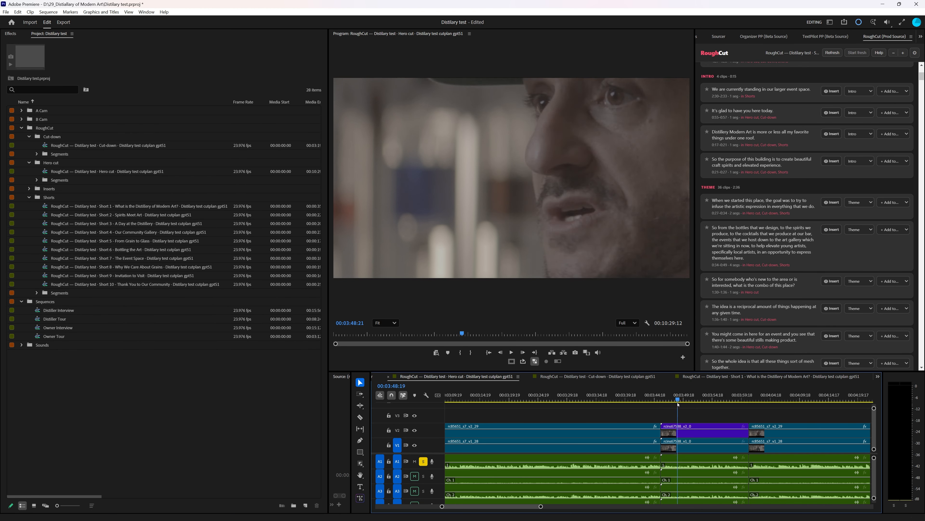
{"action": "left_click_drag", "start_coordinate": [678, 404], "coordinate": [720, 440]}
{"action": "right_click", "coordinate": [719, 440]}
{"action": "left_click", "coordinate": [739, 377]}
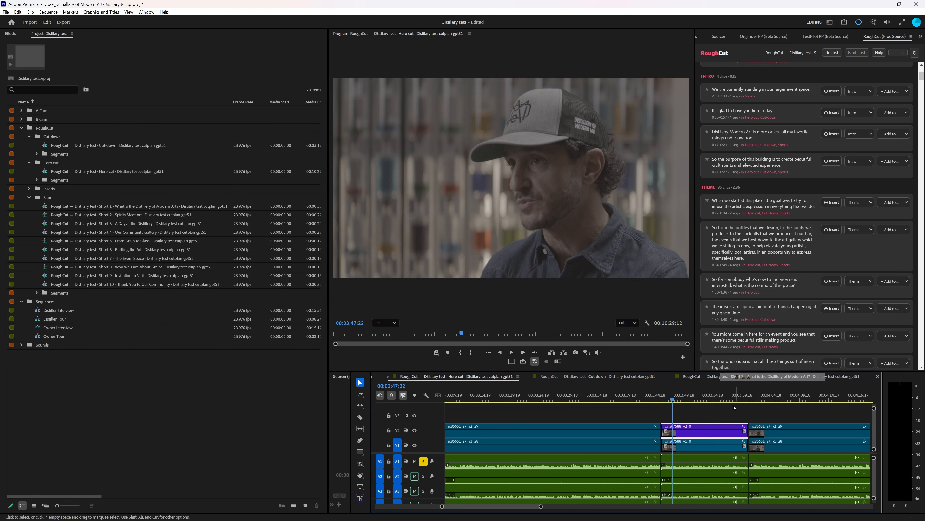
{"action": "key", "text": "space"}
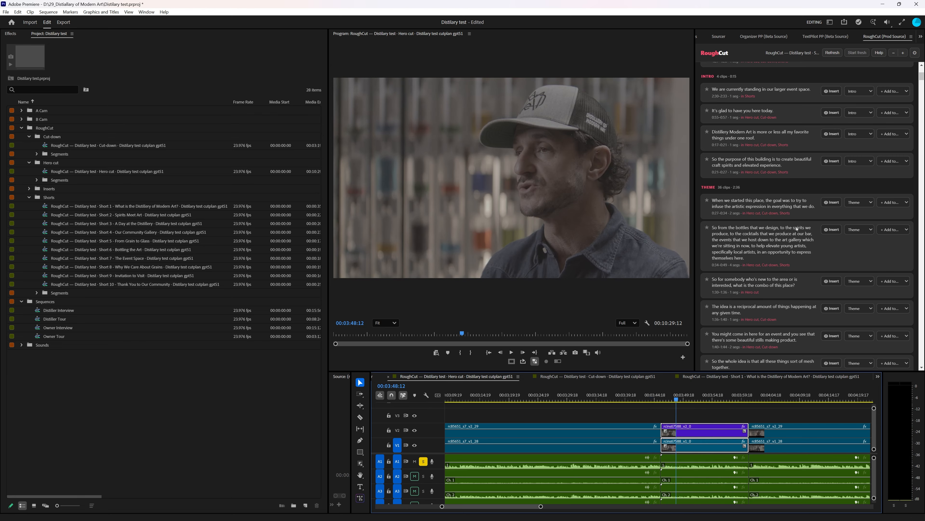
{"action": "scroll", "coordinate": [796, 229], "scroll_direction": "up", "scroll_amount": 3}
{"action": "key", "text": "ctrl+z"}
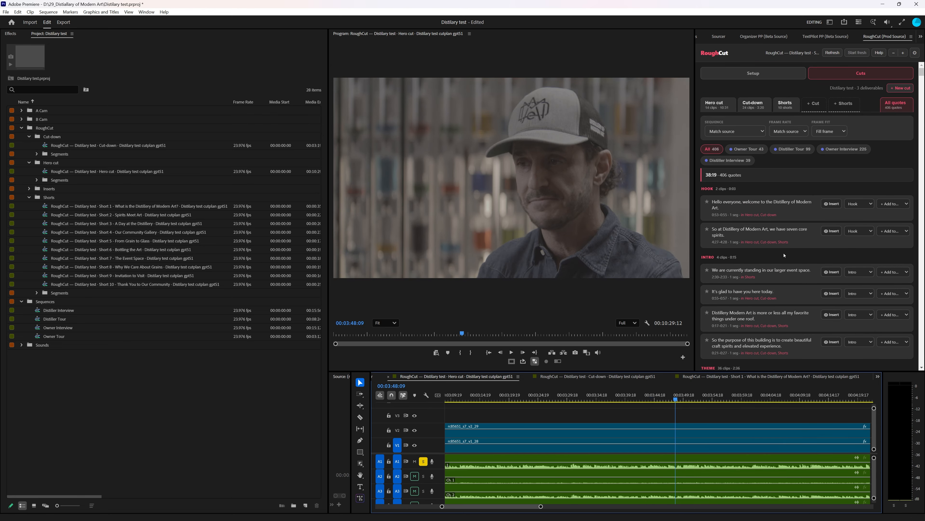
Step: View the hero cut, cut-down and shorts deliverables one after another
{"action": "left_click", "coordinate": [725, 103]}
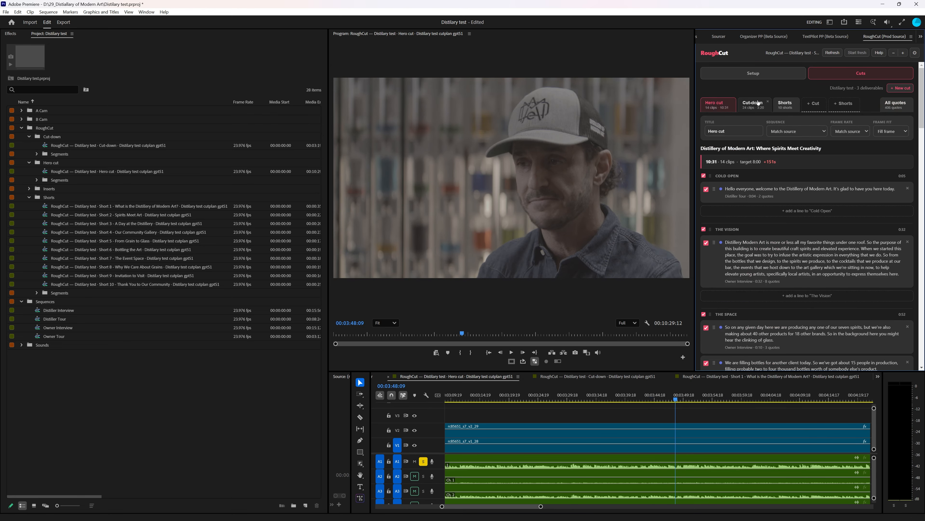
{"action": "left_click", "coordinate": [759, 103]}
{"action": "left_click", "coordinate": [785, 106]}
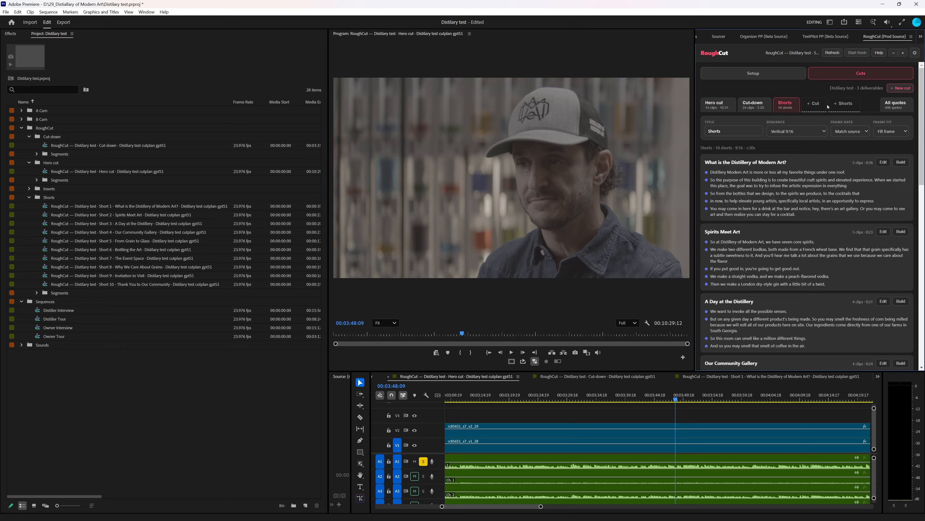
Step: Create a new empty cut and add a section named "Intro" to it
{"action": "left_click", "coordinate": [814, 105]}
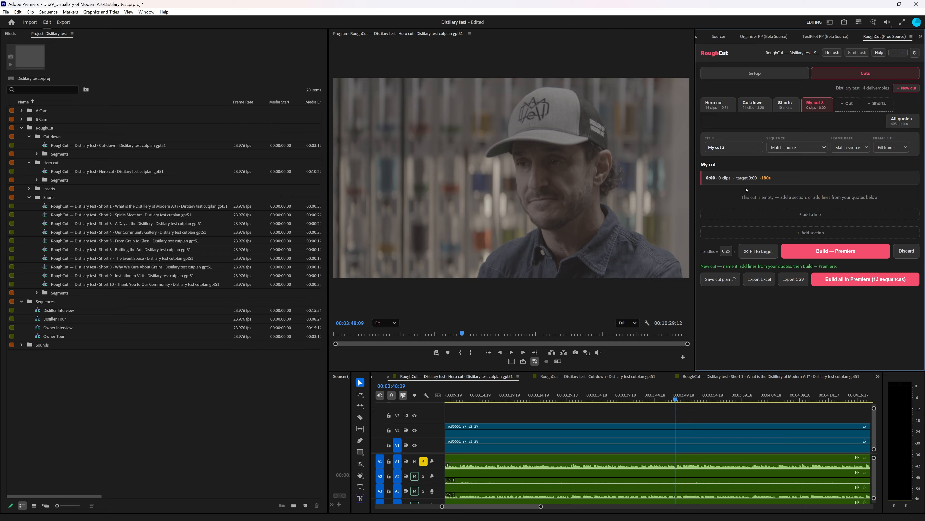
{"action": "left_click", "coordinate": [816, 232]}
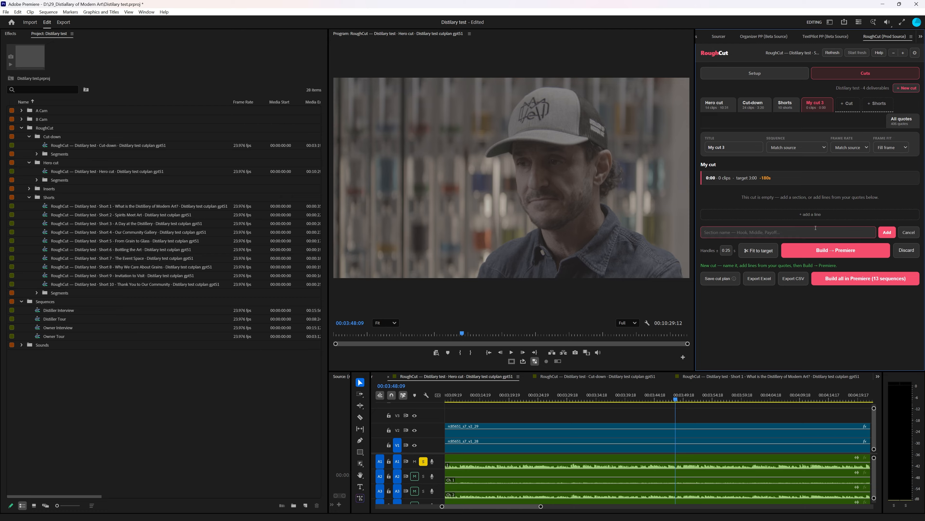
{"action": "type", "text": "Intro"}
{"action": "left_click", "coordinate": [887, 232]}
Step: Add all four quotes tagged Intro to the new cut's Intro section, starting with "We are currently standing in our larger event space."
{"action": "left_click", "coordinate": [801, 215]}
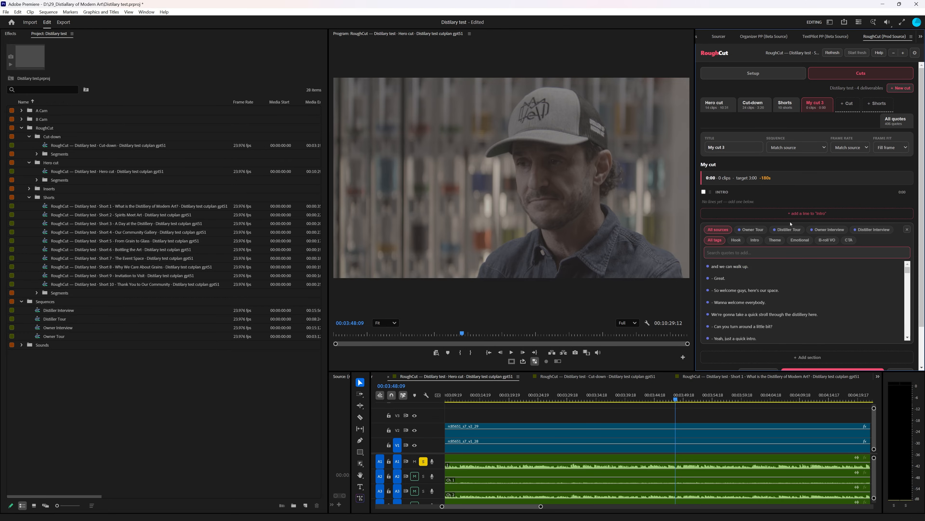
{"action": "left_click", "coordinate": [754, 240]}
{"action": "left_click", "coordinate": [784, 266]}
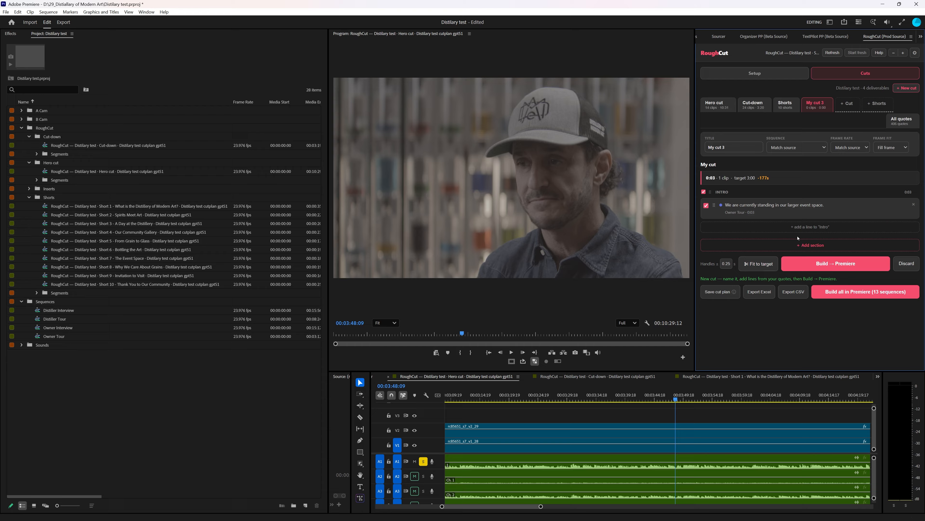
{"action": "left_click", "coordinate": [799, 232]}
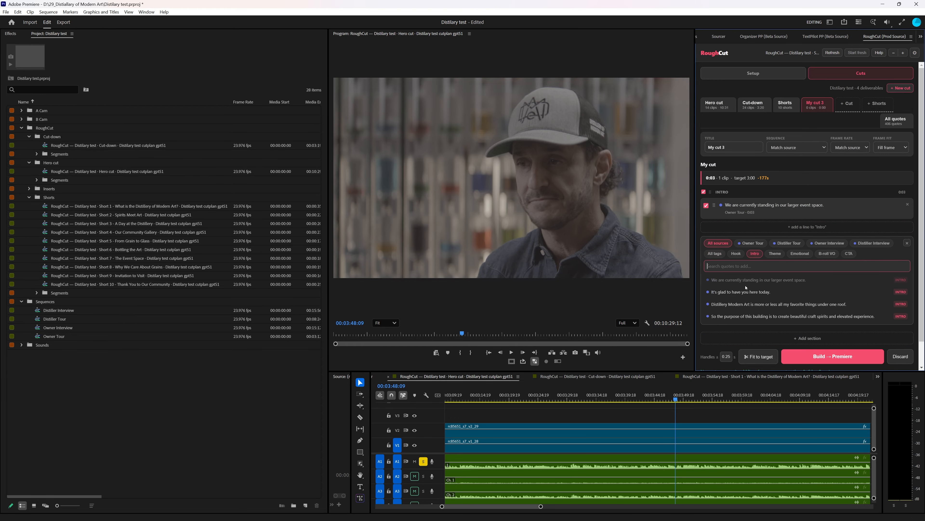
{"action": "left_click", "coordinate": [775, 250]}
{"action": "left_click", "coordinate": [795, 249]}
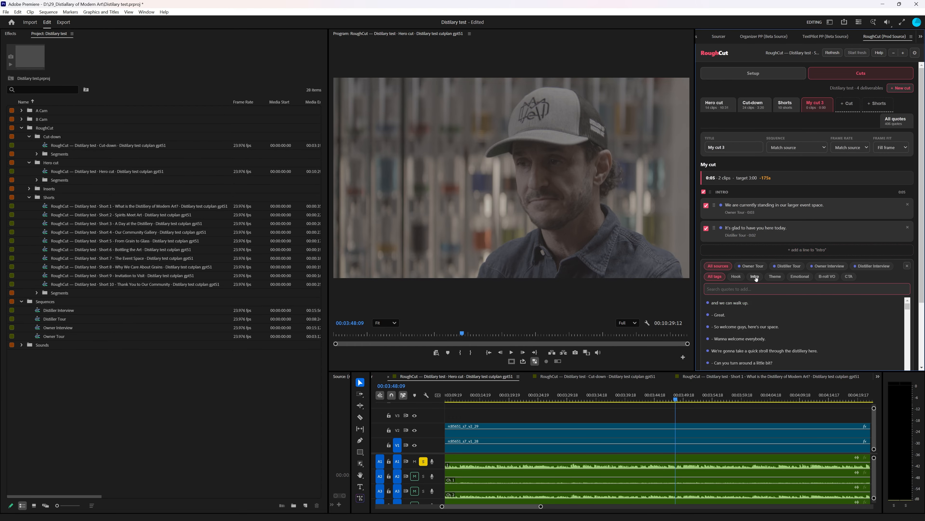
{"action": "left_click", "coordinate": [755, 276]}
{"action": "left_click", "coordinate": [757, 303]}
{"action": "left_click", "coordinate": [755, 362]}
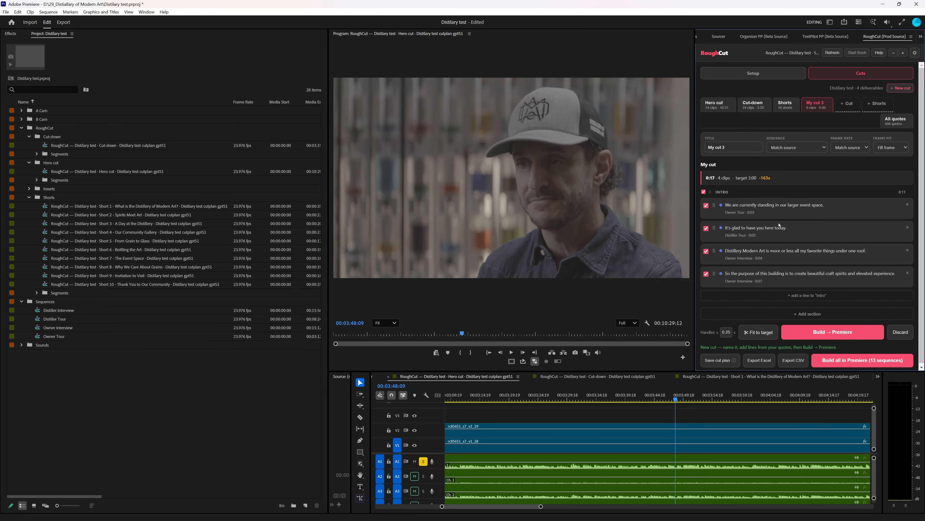
Step: Build the new cut as a sequence in the project and briefly play back its opening
{"action": "left_click", "coordinate": [828, 332]}
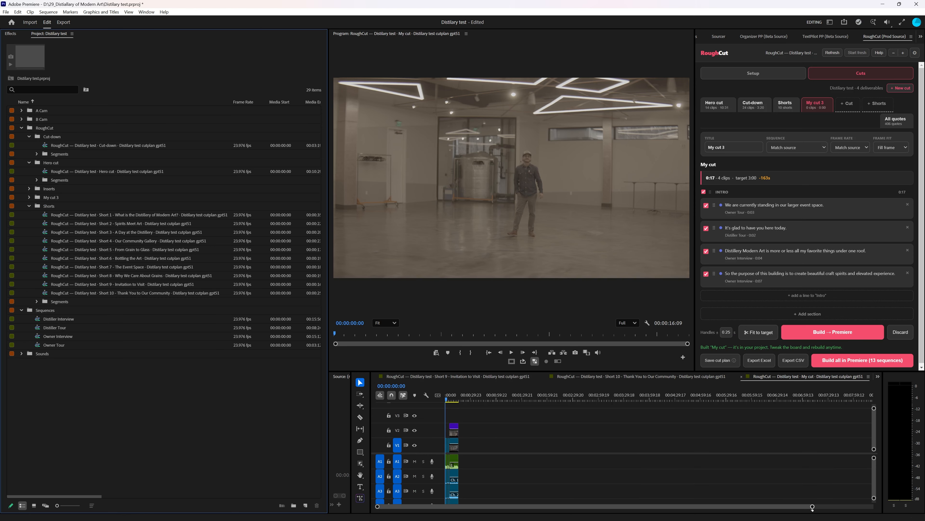
{"action": "left_click_drag", "start_coordinate": [670, 506], "coordinate": [455, 506]}
{"action": "key", "text": "space"}
{"action": "key", "text": "space"}
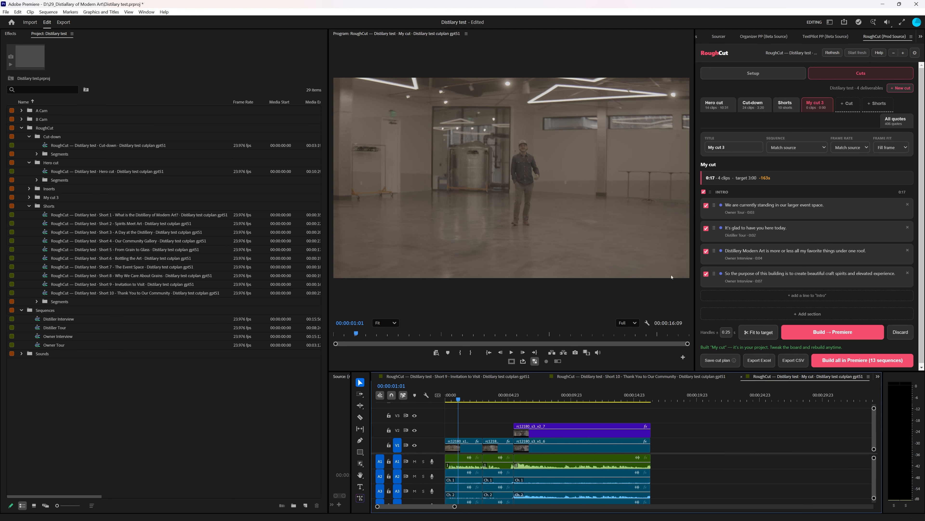
Step: Filter the complete quote list to the Owner Tour source and build the filtered quotes into a sequence
{"action": "left_click", "coordinate": [896, 121]}
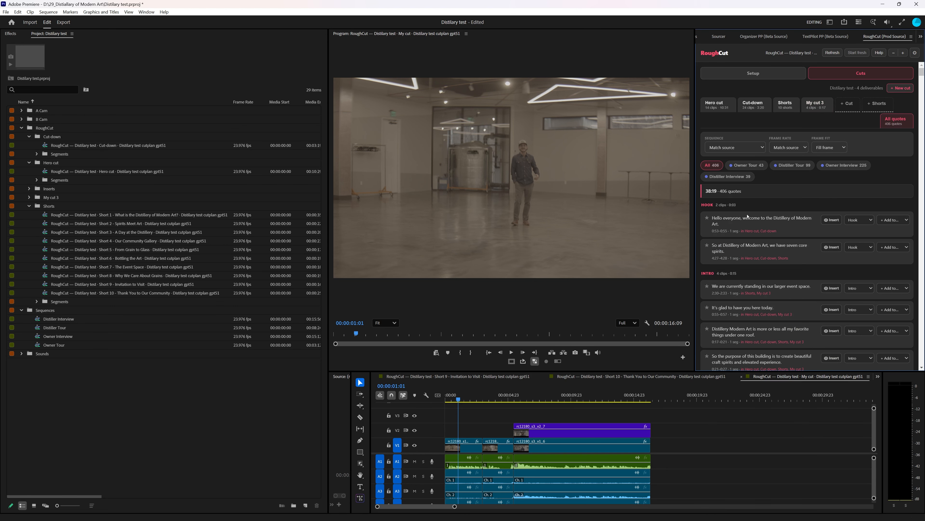
{"action": "left_click", "coordinate": [740, 167]}
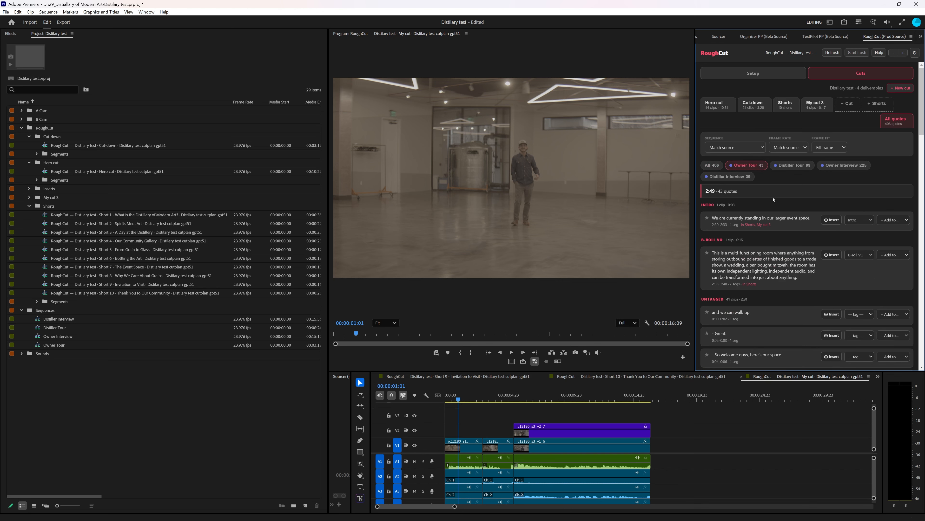
{"action": "scroll", "coordinate": [782, 267], "scroll_direction": "down", "scroll_amount": 15}
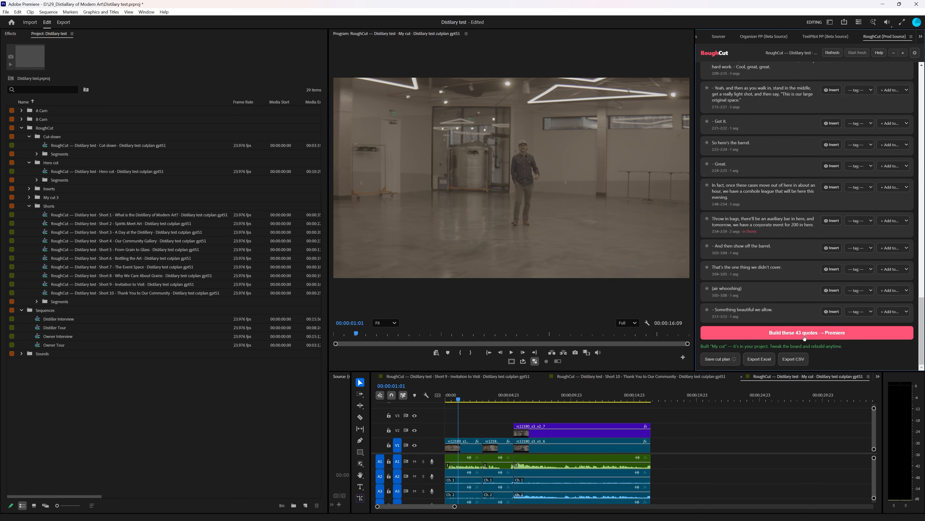
{"action": "scroll", "coordinate": [782, 261], "scroll_direction": "up", "scroll_amount": 15}
{"action": "scroll", "coordinate": [782, 261], "scroll_direction": "down", "scroll_amount": 15}
{"action": "left_click", "coordinate": [818, 337]}
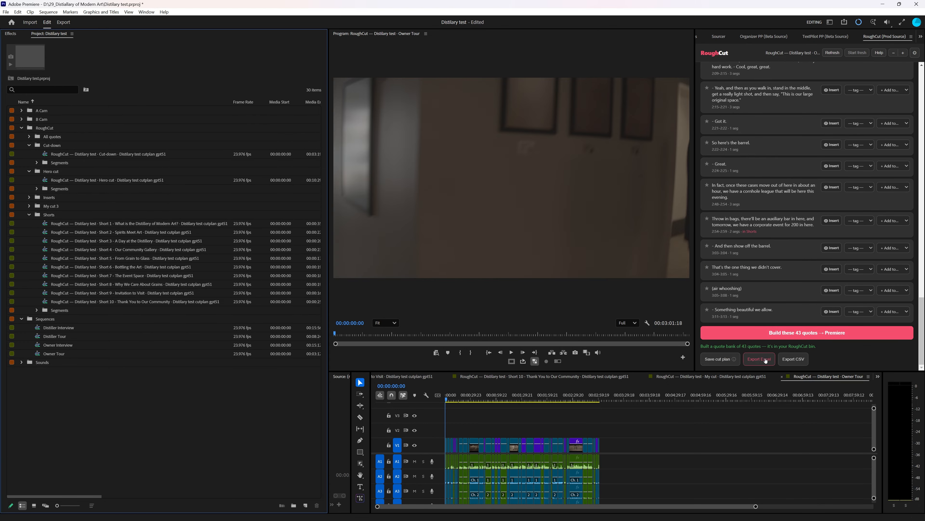
Step: Return to the hero cut and export the RoughCut script to Excel
{"action": "scroll", "coordinate": [798, 233], "scroll_direction": "up", "scroll_amount": 15}
{"action": "left_click", "coordinate": [706, 109]}
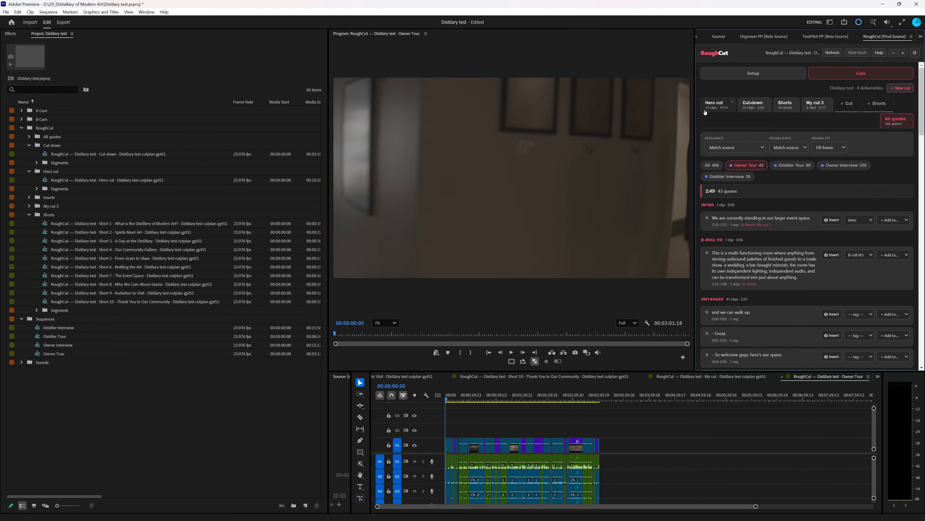
{"action": "scroll", "coordinate": [786, 245], "scroll_direction": "down", "scroll_amount": 15}
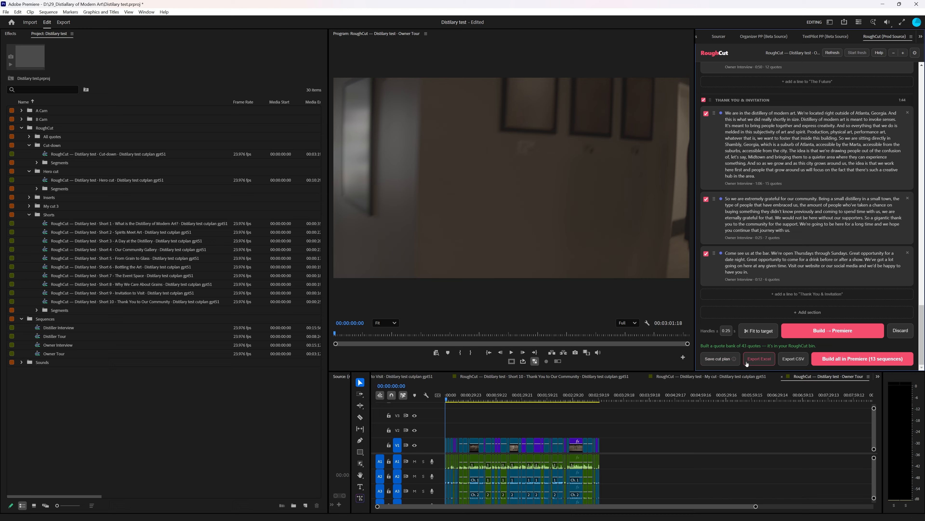
{"action": "left_click", "coordinate": [758, 359]}
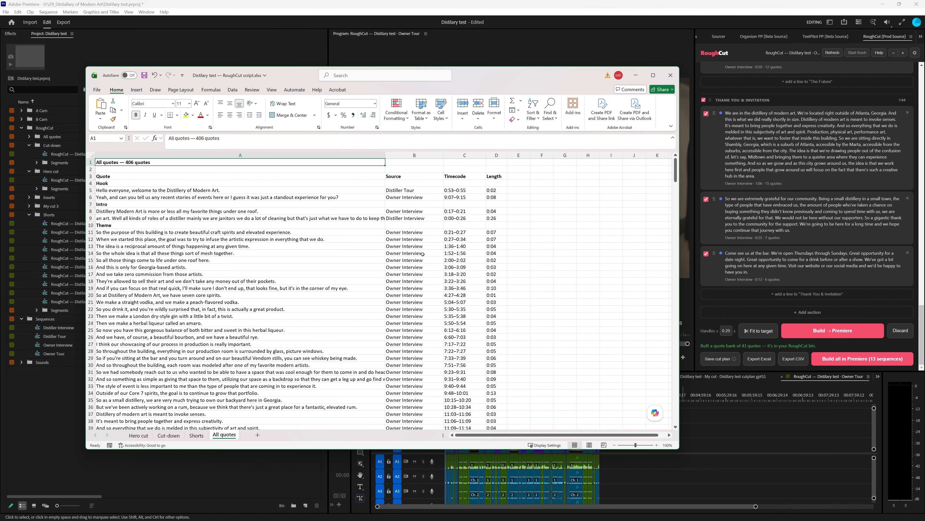
Step: Look through the Hero cut, Cut-down, Shorts and All quotes sheets of the exported Excel workbook
{"action": "left_click", "coordinate": [137, 435]}
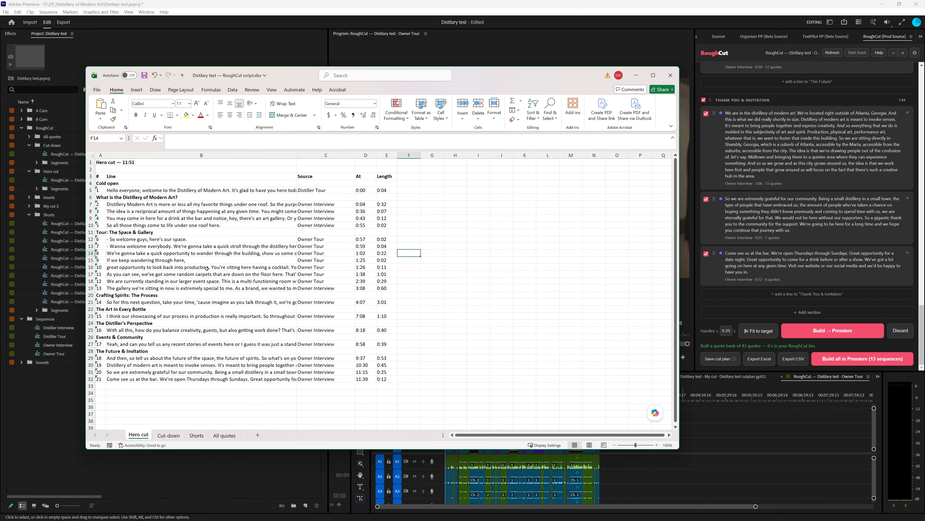
{"action": "left_click", "coordinate": [168, 435]}
{"action": "left_click", "coordinate": [196, 435]}
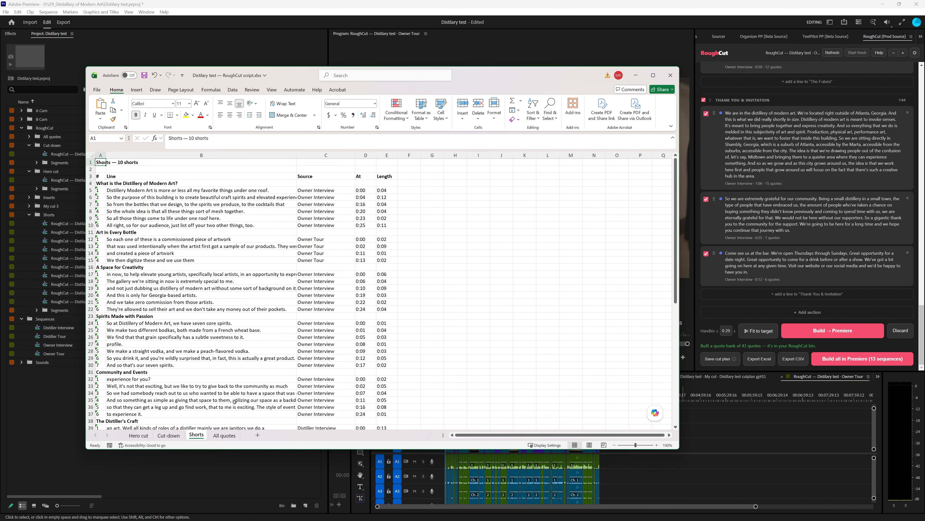
{"action": "left_click", "coordinate": [224, 435]}
{"action": "scroll", "coordinate": [359, 299], "scroll_direction": "down", "scroll_amount": 20}
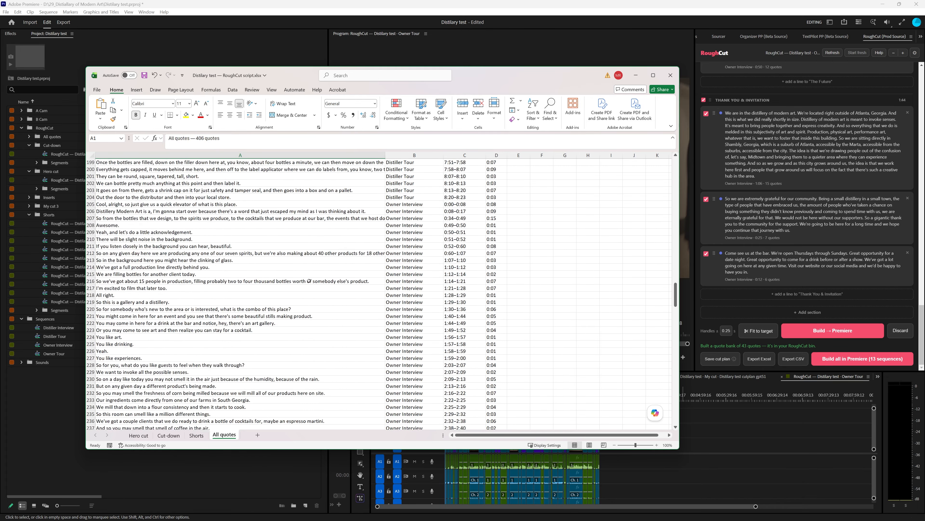
{"action": "scroll", "coordinate": [305, 278], "scroll_direction": "down", "scroll_amount": 13}
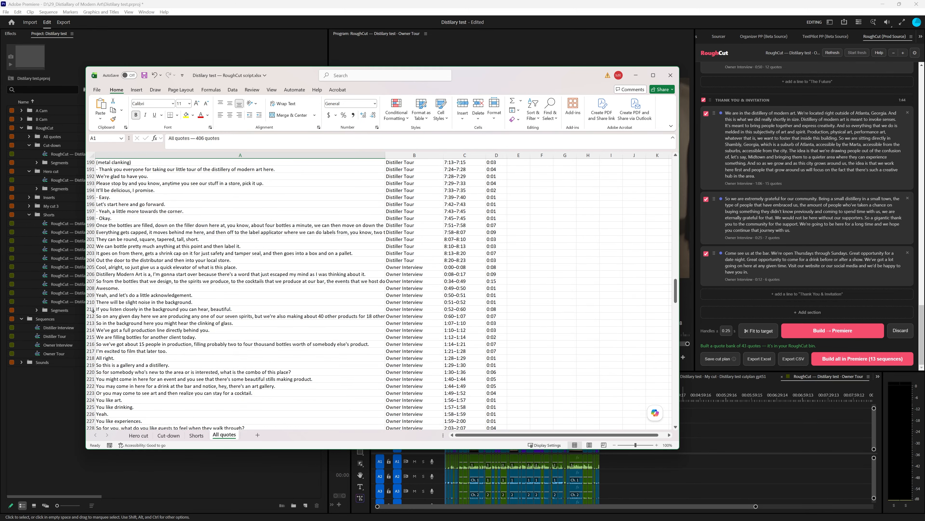
Step: Finish looking over the All quotes sheet and close the exported Excel workbook
{"action": "left_click", "coordinate": [98, 309]}
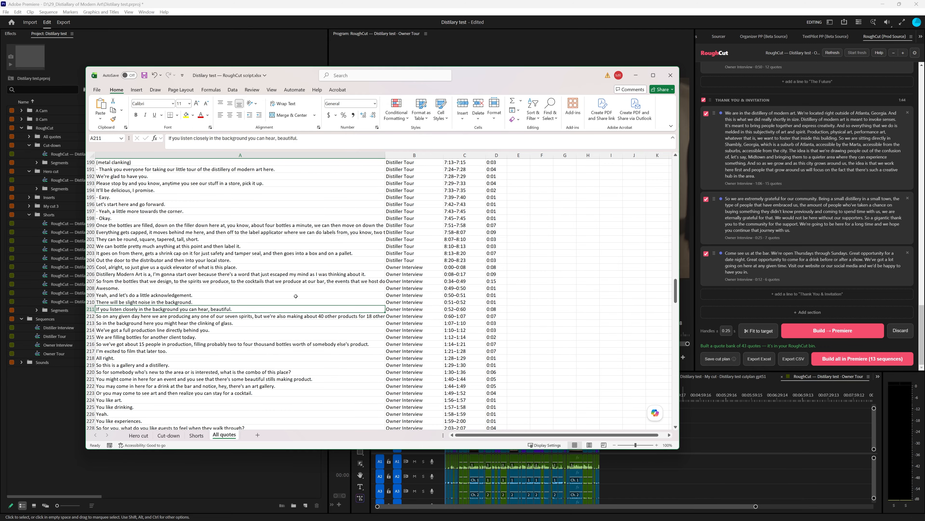
{"action": "scroll", "coordinate": [304, 280], "scroll_direction": "up", "scroll_amount": 20}
{"action": "scroll", "coordinate": [304, 280], "scroll_direction": "up", "scroll_amount": 20}
{"action": "left_click", "coordinate": [670, 76]}
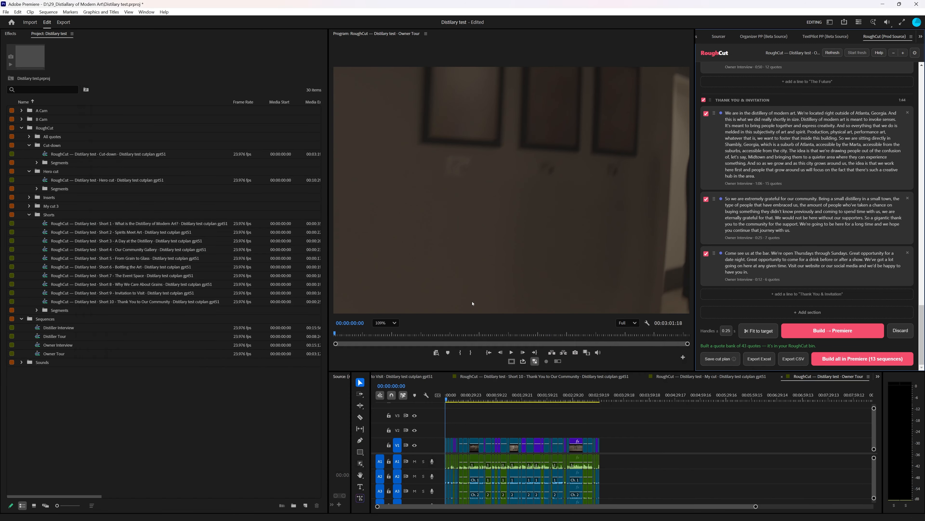
Step: Open RoughCut's Setup page and review its sources, story brief, deliverables and cut-making options
{"action": "scroll", "coordinate": [759, 215], "scroll_direction": "up", "scroll_amount": 20}
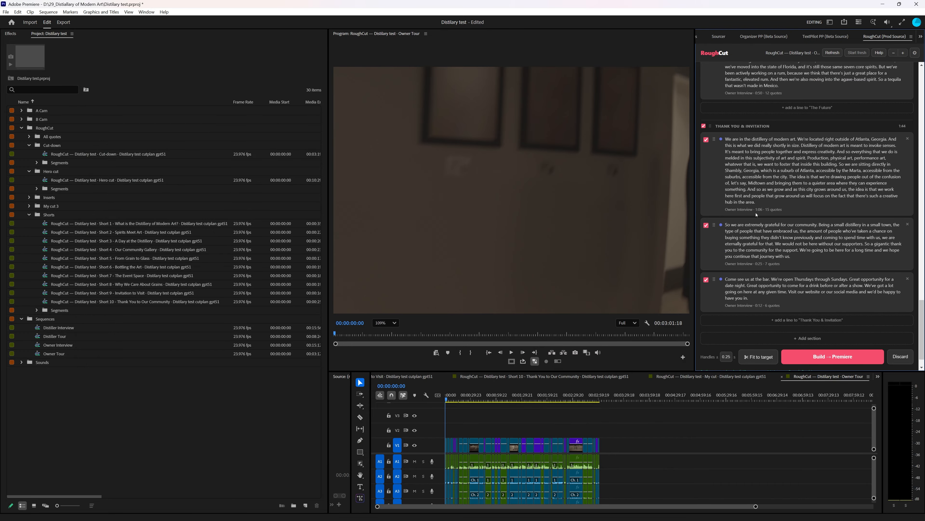
{"action": "left_click", "coordinate": [747, 72]}
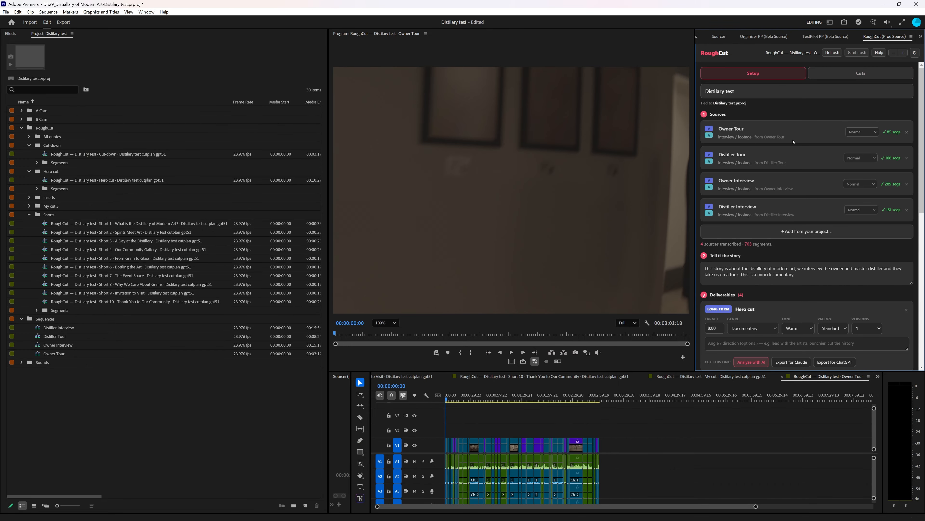
{"action": "scroll", "coordinate": [795, 237], "scroll_direction": "down", "scroll_amount": 10}
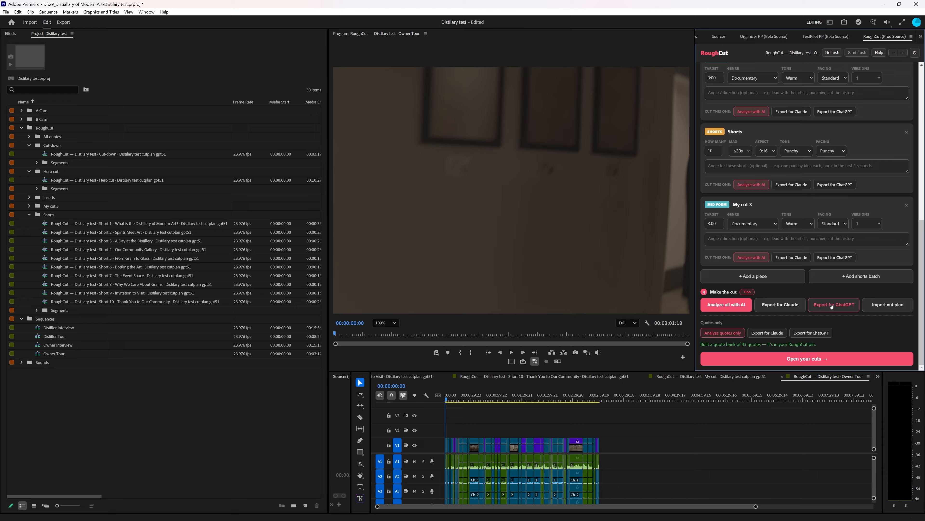
{"action": "scroll", "coordinate": [794, 306], "scroll_direction": "up", "scroll_amount": 10}
{"action": "scroll", "coordinate": [790, 312], "scroll_direction": "down", "scroll_amount": 10}
{"action": "scroll", "coordinate": [826, 227], "scroll_direction": "up", "scroll_amount": 10}
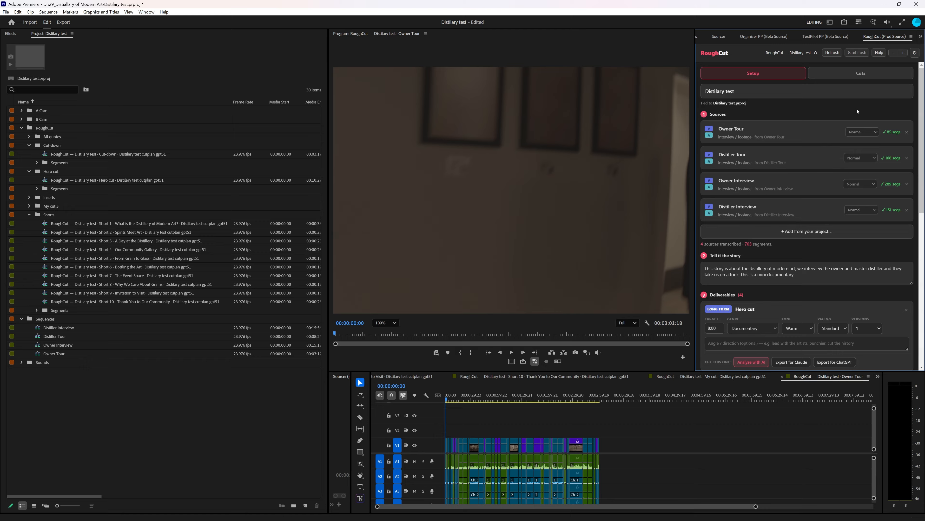
Step: Open RoughCut's help guide, then its settings, and look through the AI provider, default sequence and transcription options
{"action": "left_click", "coordinate": [879, 53]}
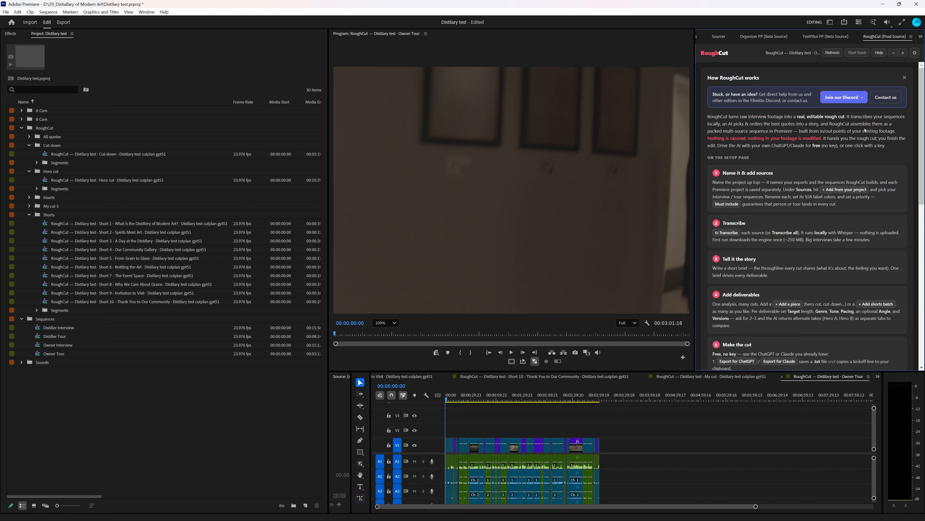
{"action": "left_click", "coordinate": [915, 53]}
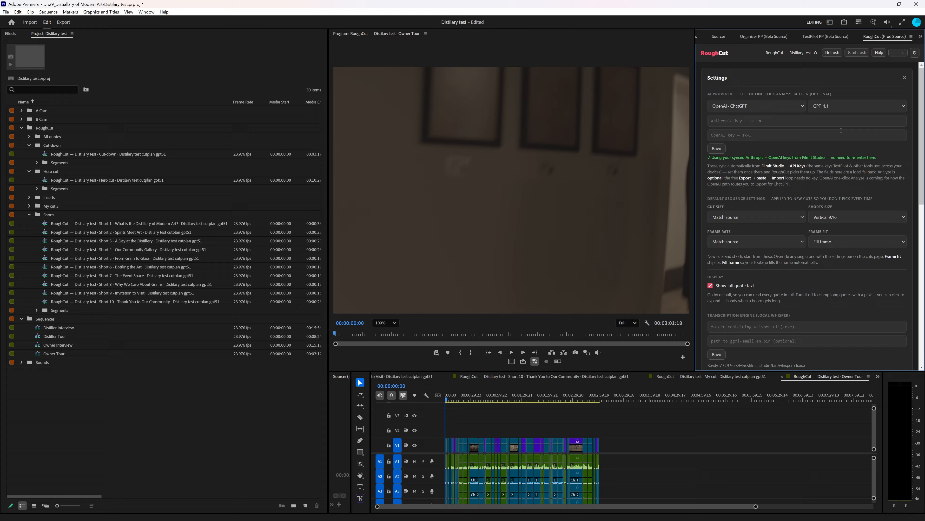
{"action": "scroll", "coordinate": [806, 199], "scroll_direction": "down", "scroll_amount": 10}
{"action": "scroll", "coordinate": [805, 198], "scroll_direction": "down", "scroll_amount": 3}
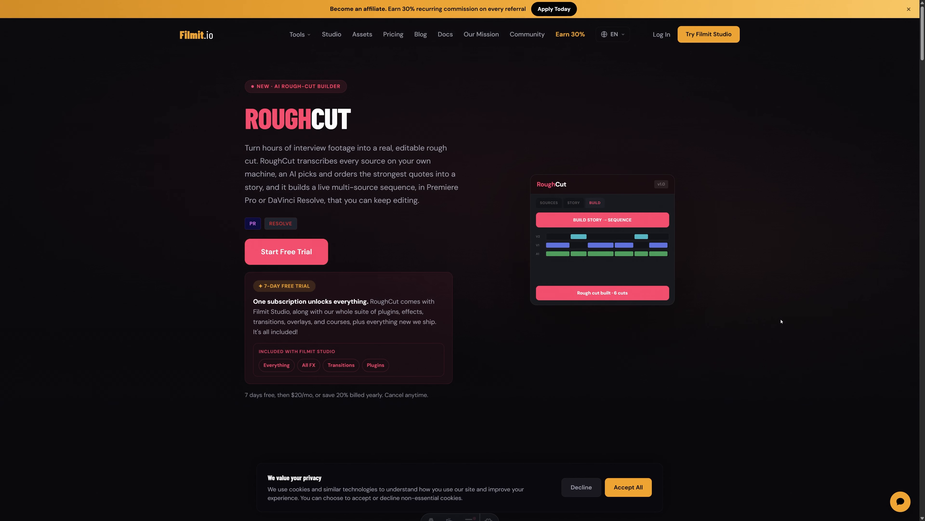
Step: Switch to the Filmit.io website and browse the full list of Filmit tools
{"action": "mouse_move", "coordinate": [301, 35]}
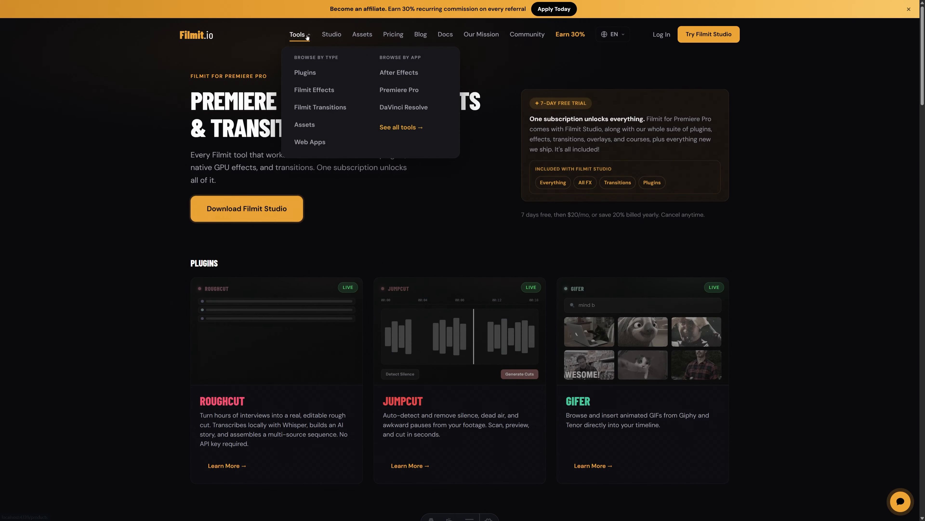
{"action": "left_click", "coordinate": [389, 73]}
{"action": "scroll", "coordinate": [641, 291], "scroll_direction": "down", "scroll_amount": 20}
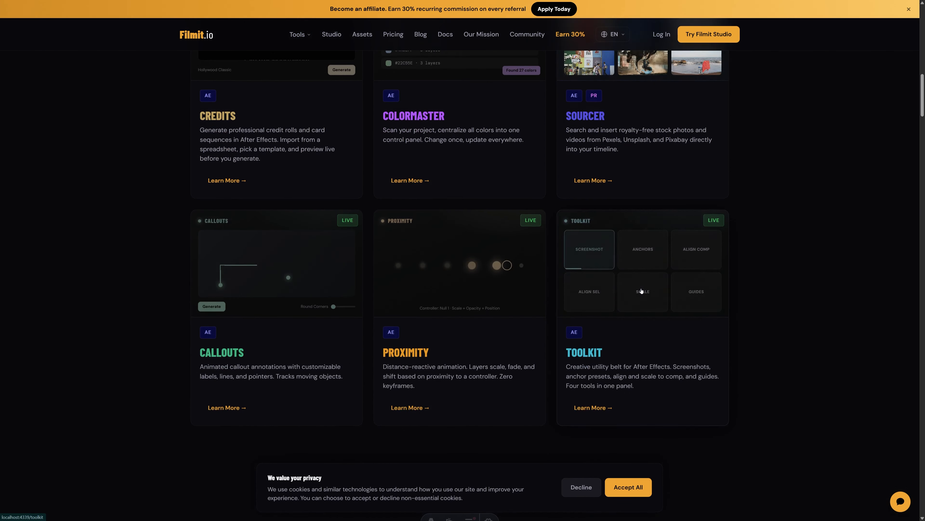
{"action": "scroll", "coordinate": [643, 292], "scroll_direction": "down", "scroll_amount": 10}
{"action": "scroll", "coordinate": [644, 290], "scroll_direction": "up", "scroll_amount": 20}
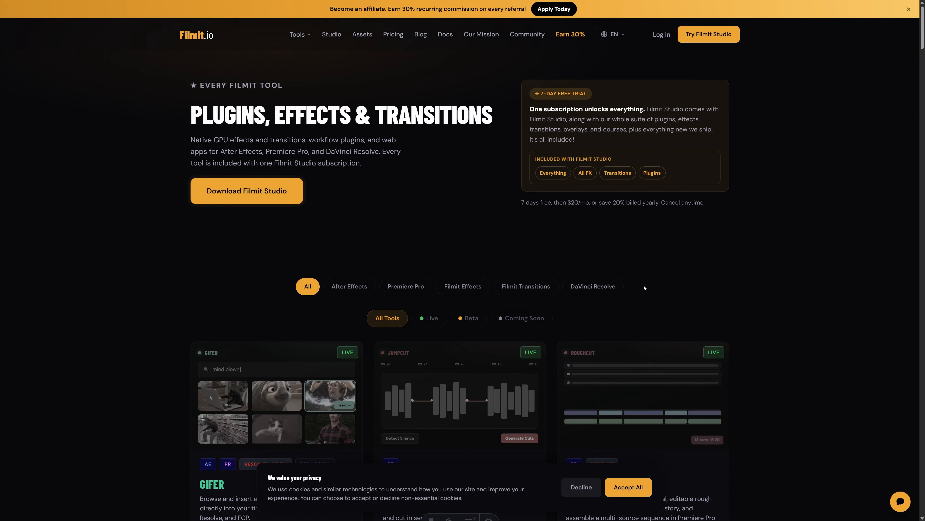
Step: Open the site's Native GPU Effects page and look through the effects on offer
{"action": "left_click", "coordinate": [338, 35]}
{"action": "scroll", "coordinate": [701, 300], "scroll_direction": "down", "scroll_amount": 4}
{"action": "scroll", "coordinate": [702, 300], "scroll_direction": "down", "scroll_amount": 5}
{"action": "scroll", "coordinate": [701, 300], "scroll_direction": "up", "scroll_amount": 5}
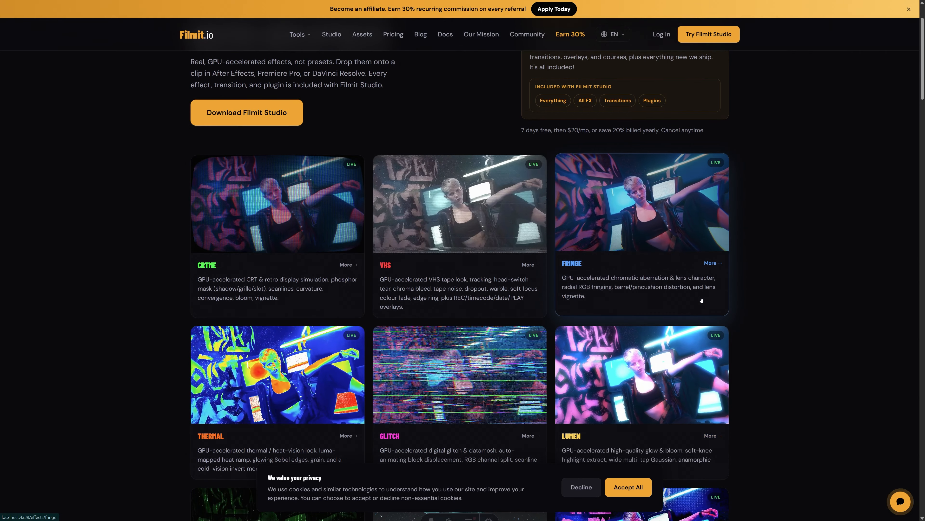
{"action": "scroll", "coordinate": [701, 300], "scroll_direction": "down", "scroll_amount": 12}
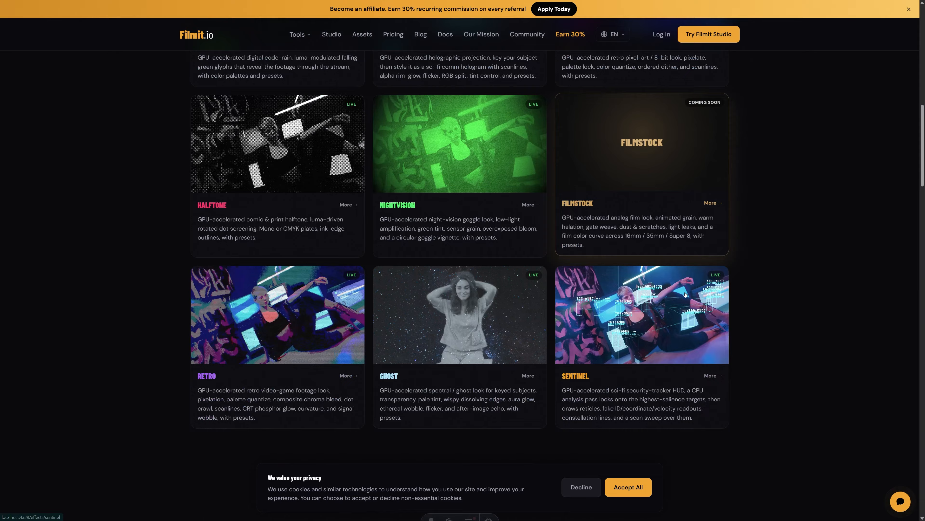
{"action": "scroll", "coordinate": [686, 295], "scroll_direction": "down", "scroll_amount": 4}
{"action": "scroll", "coordinate": [629, 341], "scroll_direction": "up", "scroll_amount": 5}
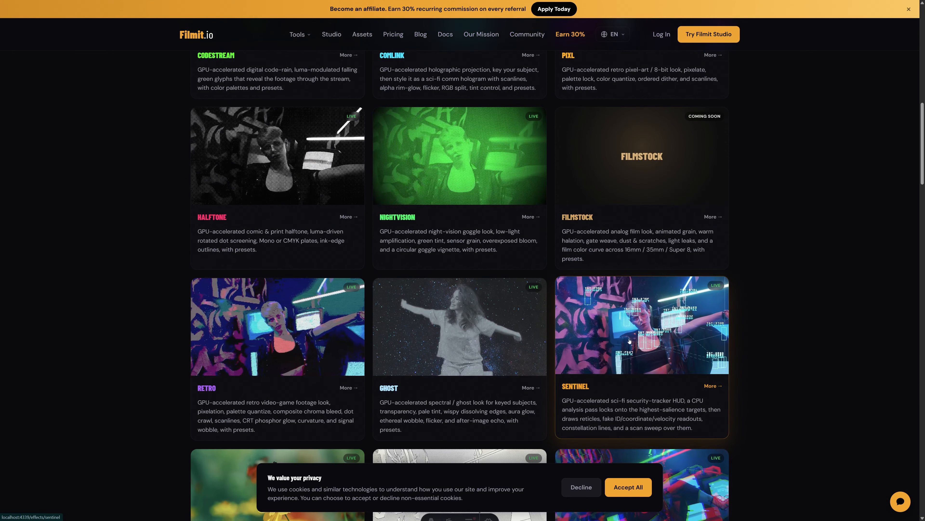
{"action": "scroll", "coordinate": [477, 395], "scroll_direction": "down", "scroll_amount": 4}
{"action": "scroll", "coordinate": [476, 395], "scroll_direction": "up", "scroll_amount": 1}
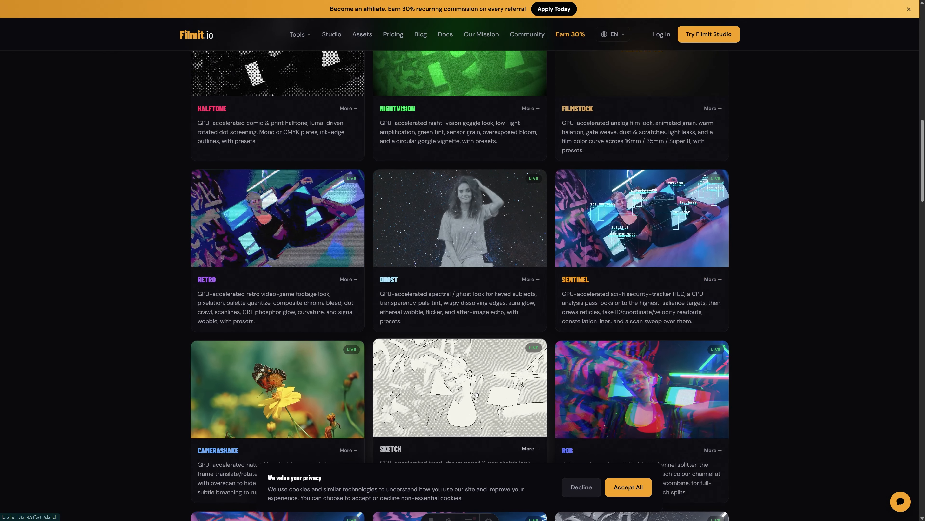
{"action": "scroll", "coordinate": [476, 394], "scroll_direction": "down", "scroll_amount": 6}
{"action": "scroll", "coordinate": [427, 197], "scroll_direction": "up", "scroll_amount": 20}
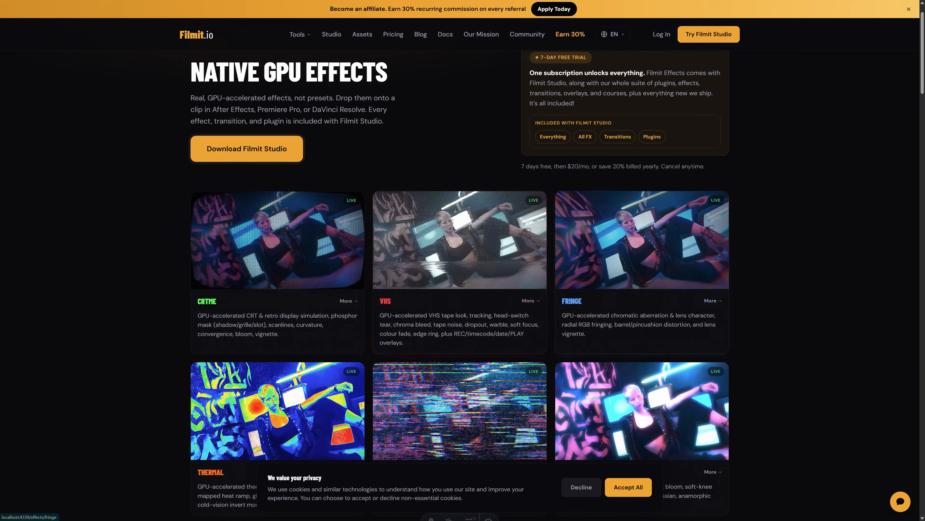
Step: Return to Premiere Pro, apply the Filmit FX VHS effect to the Owner Tour clip at 00:01:22:08, and preview it at about 00:01:18
{"action": "key", "text": "F11"}
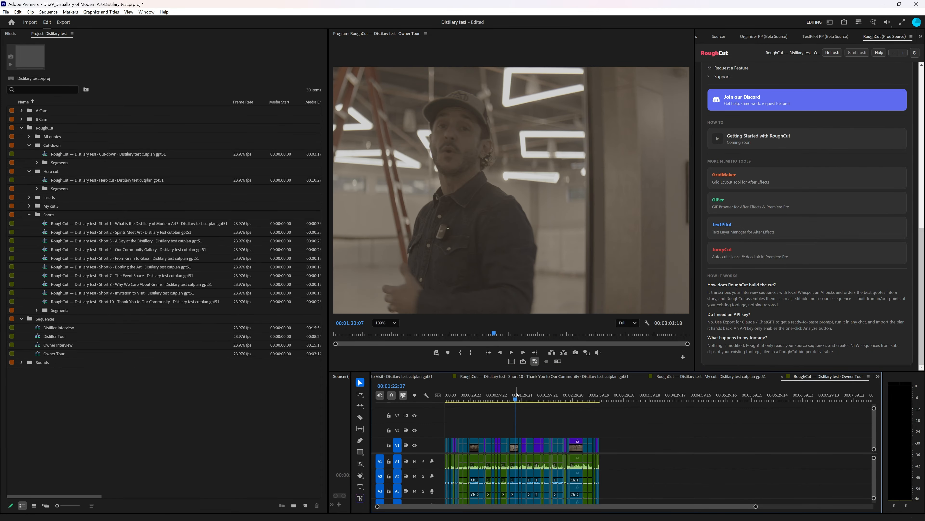
{"action": "left_click", "coordinate": [386, 350]}
{"action": "left_click", "coordinate": [11, 34]}
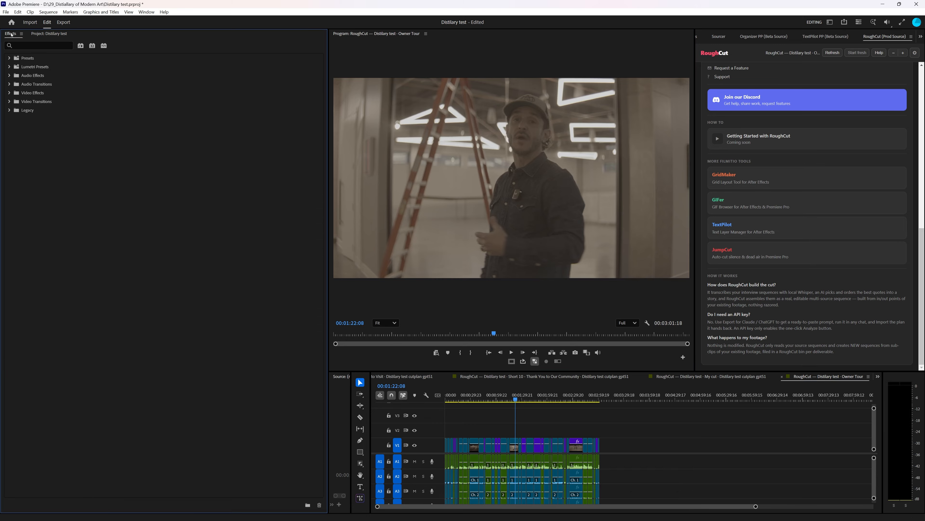
{"action": "left_click", "coordinate": [9, 93]}
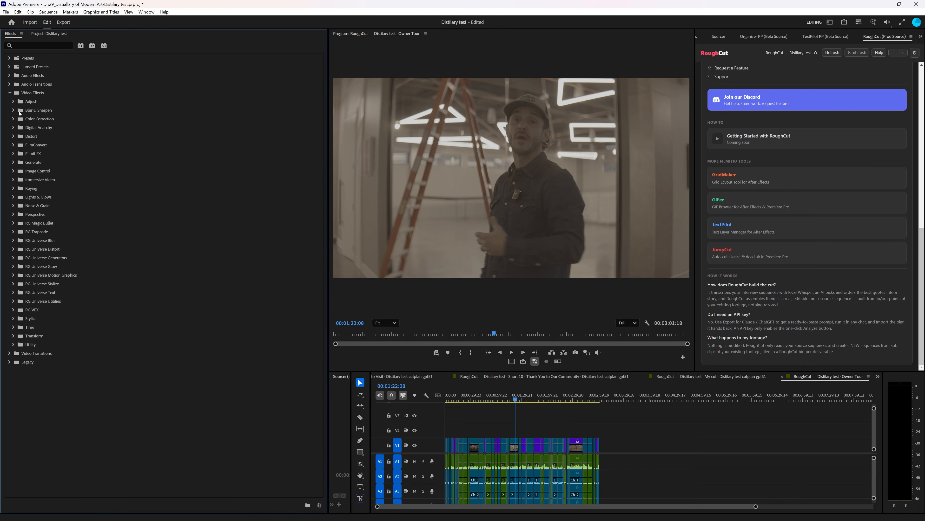
{"action": "left_click", "coordinate": [14, 154]}
{"action": "left_click_drag", "start_coordinate": [45, 347], "coordinate": [514, 444]}
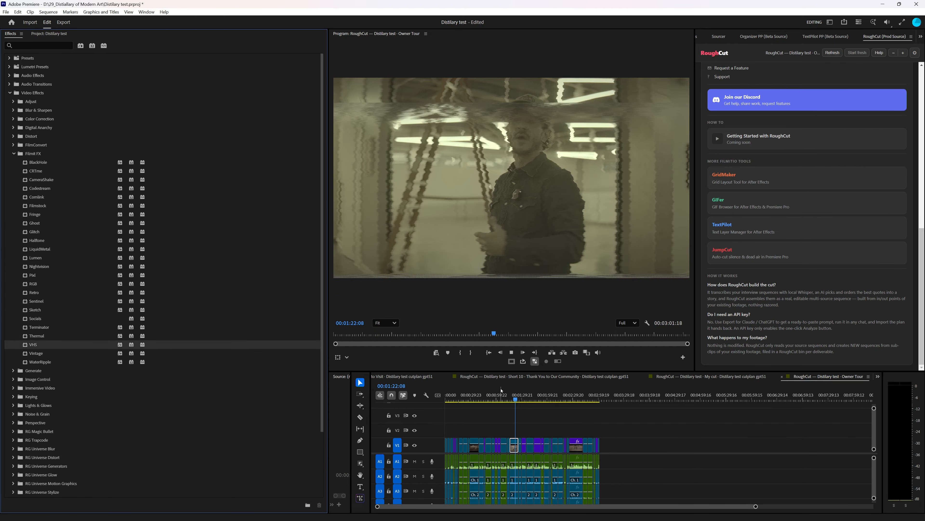
{"action": "left_click_drag", "start_coordinate": [517, 400], "coordinate": [510, 399]}
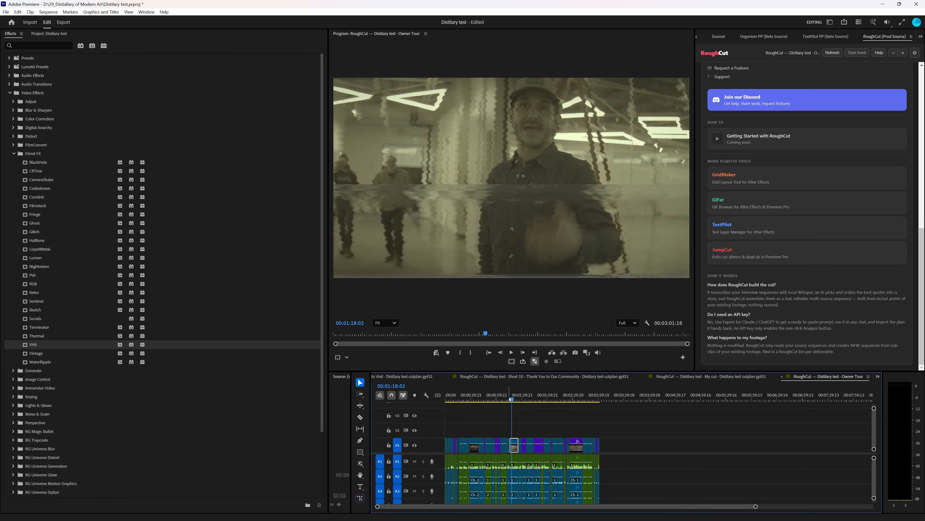